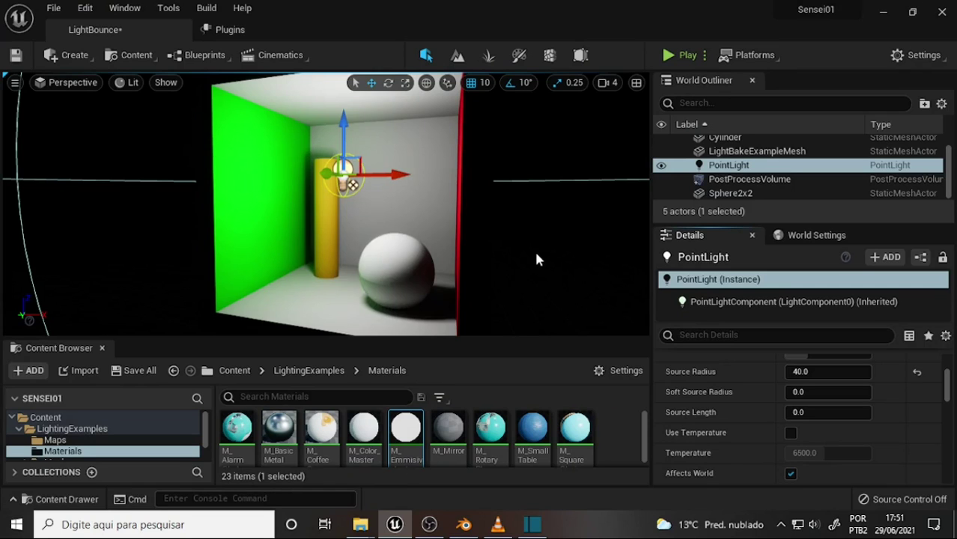
- Frame the Cornell box and apply M_Emissive to the sphere so it glows bright white
mouse_move(536, 259)
right_mouse_down()
mouse_move(494, 254)
mouse_move(533, 253)
right_mouse_up()
right_click_drag(466, 251, 509, 283)
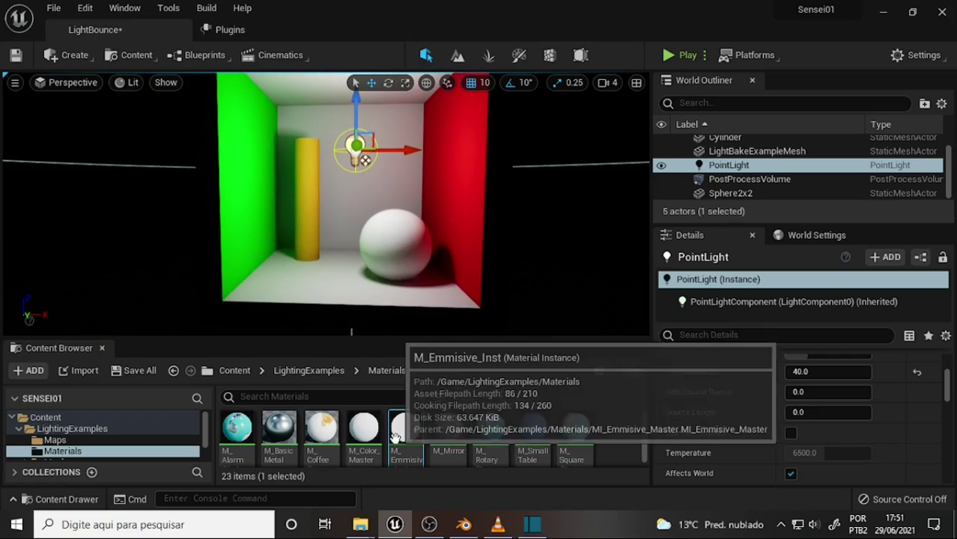
left_click_drag(406, 431, 391, 246)
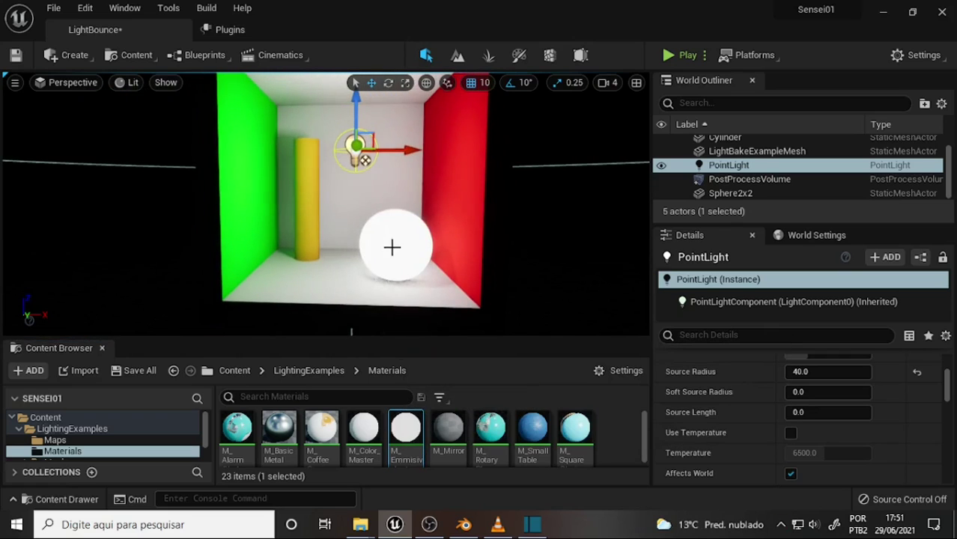
- Raise Sphere2x2 higher in the box, below the point light, then select the point light
left_click(405, 232)
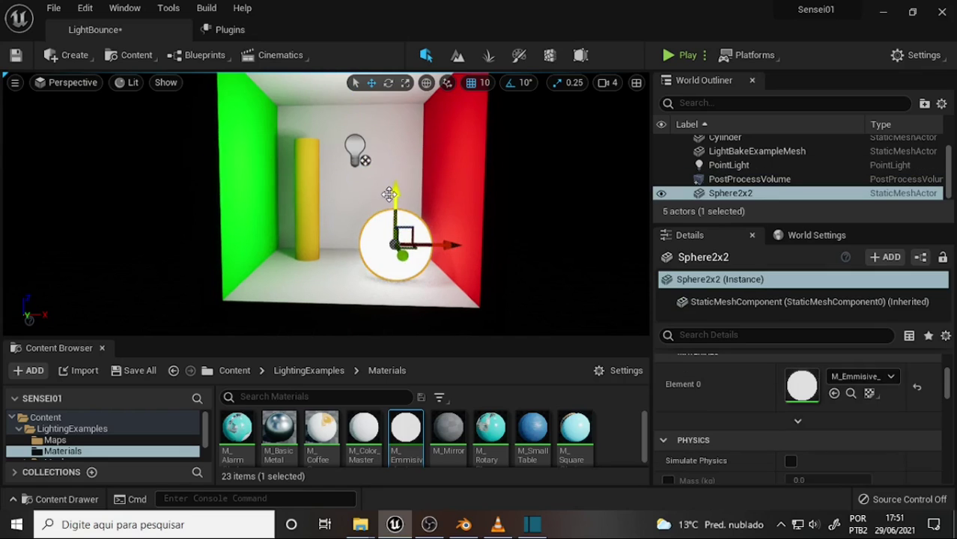
mouse_move(388, 196)
left_mouse_down()
mouse_move(384, 128)
mouse_move(386, 139)
left_mouse_up()
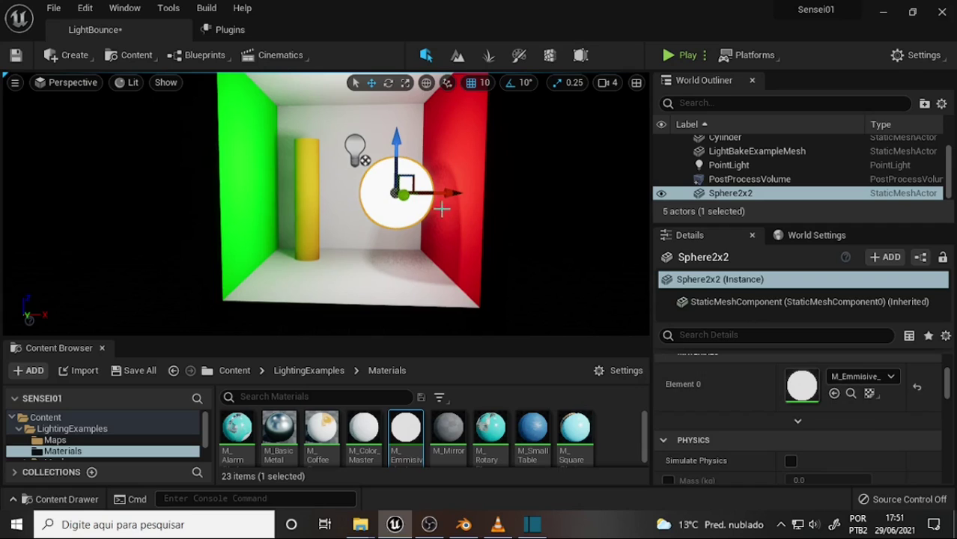
left_click(356, 147)
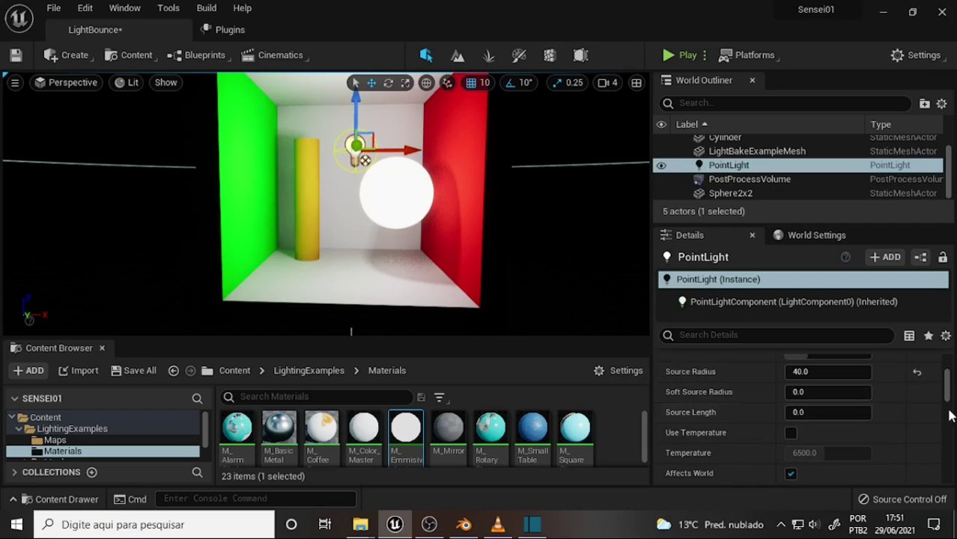
mouse_move(949, 399)
left_mouse_down()
mouse_move(951, 390)
mouse_move(953, 405)
left_mouse_up()
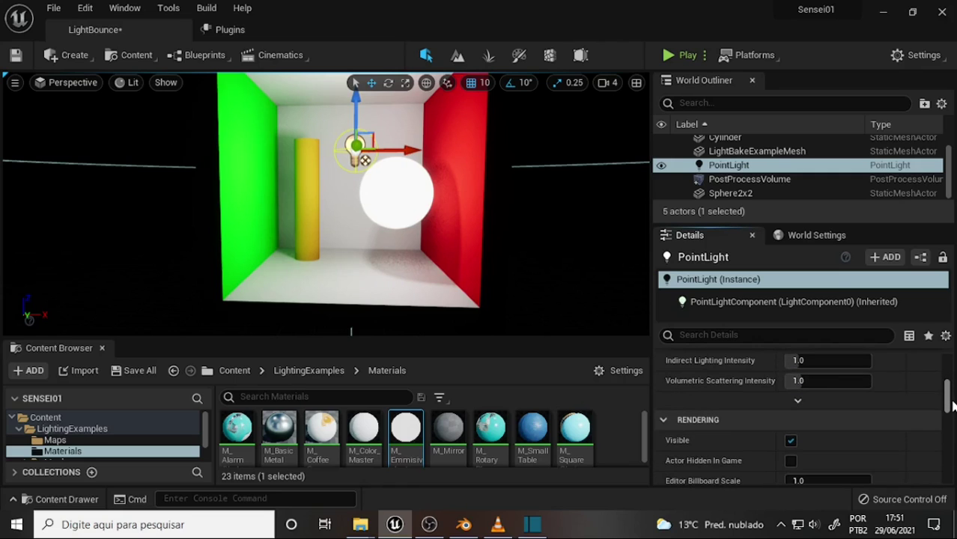
left_click(772, 179)
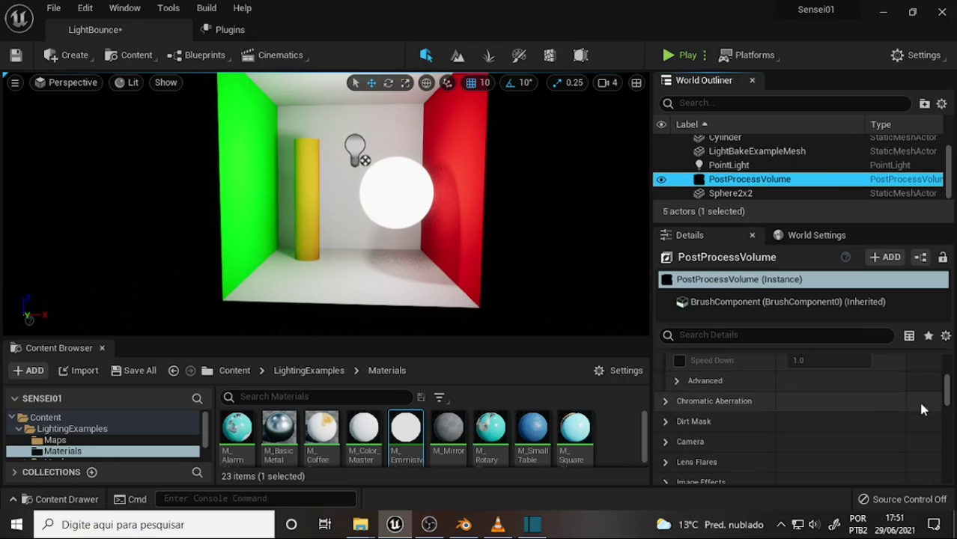
mouse_move(949, 386)
left_mouse_down()
mouse_move(954, 436)
mouse_move(949, 383)
left_mouse_up()
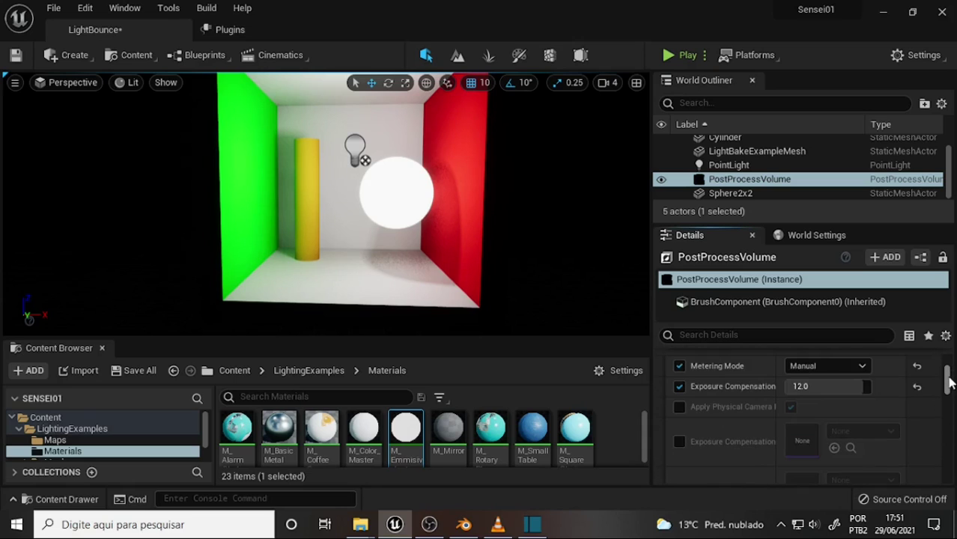
left_click(355, 144)
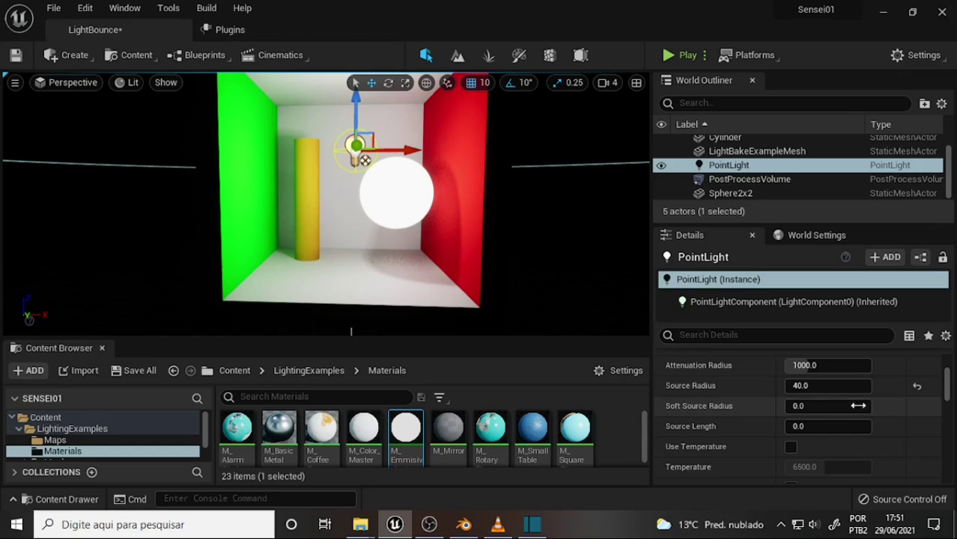
- Increase the point light's source radius, add a small soft radius, and shift the sphere slightly left
left_click_drag(824, 386, 876, 385)
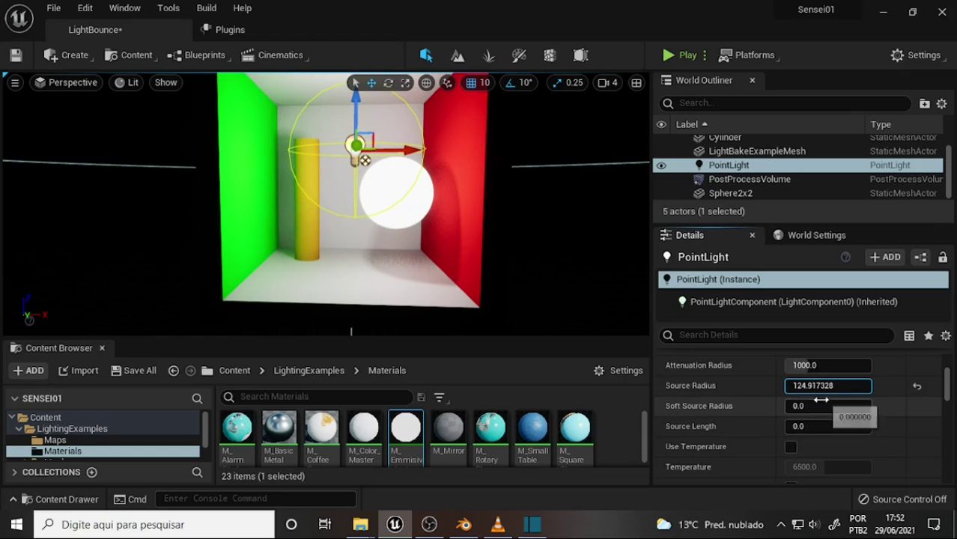
left_click_drag(822, 405, 843, 386)
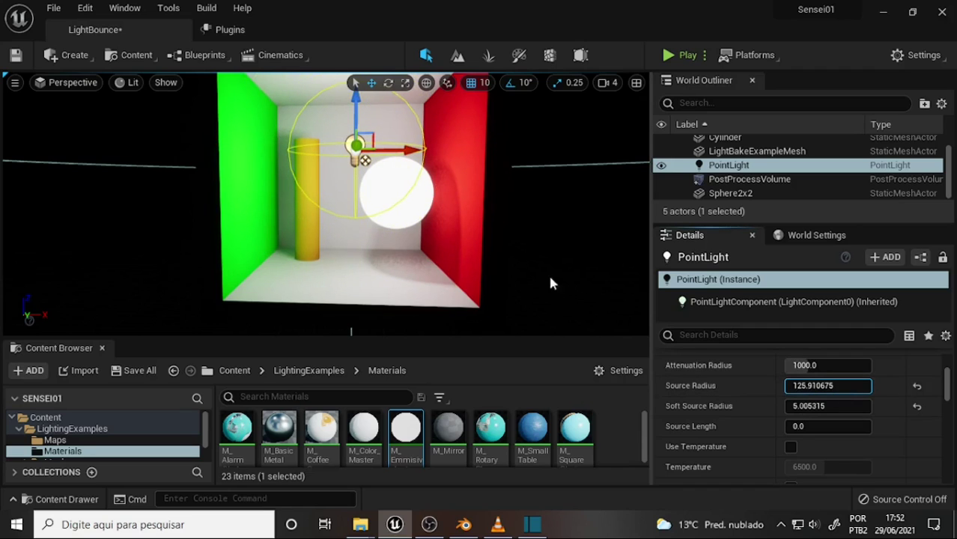
left_click(420, 214)
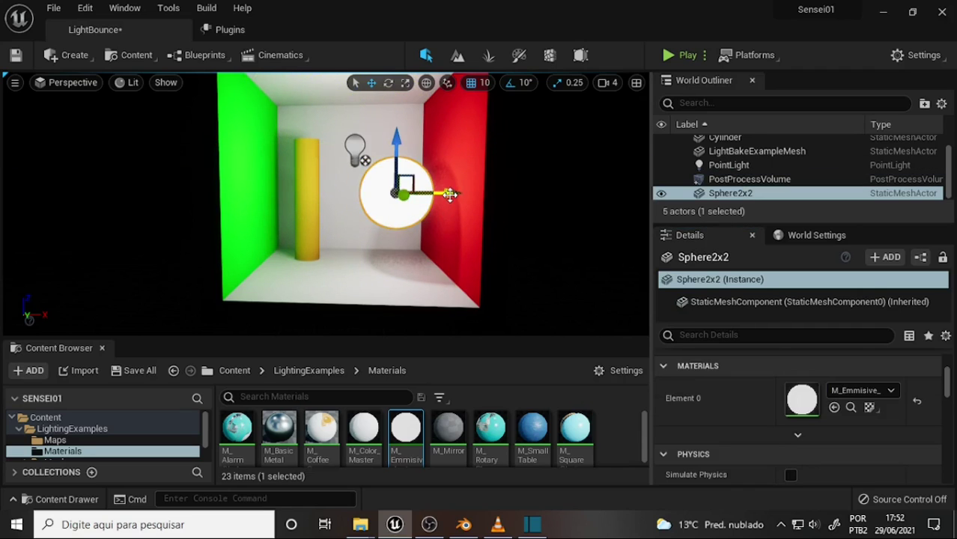
left_click_drag(449, 195, 429, 195)
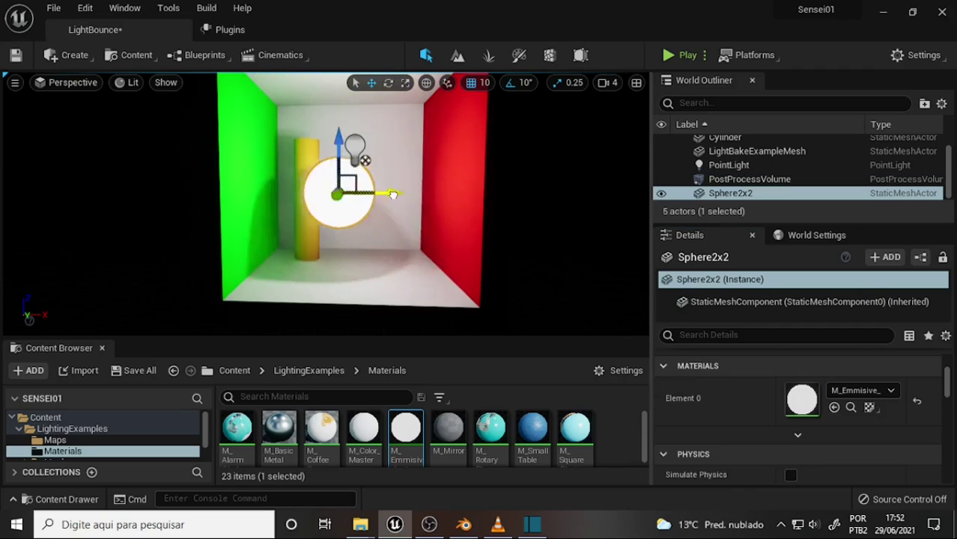
- Enlarge the point light's source radius to about 469, reset soft source radius to 0.0, and nudge the sphere
left_click(356, 147)
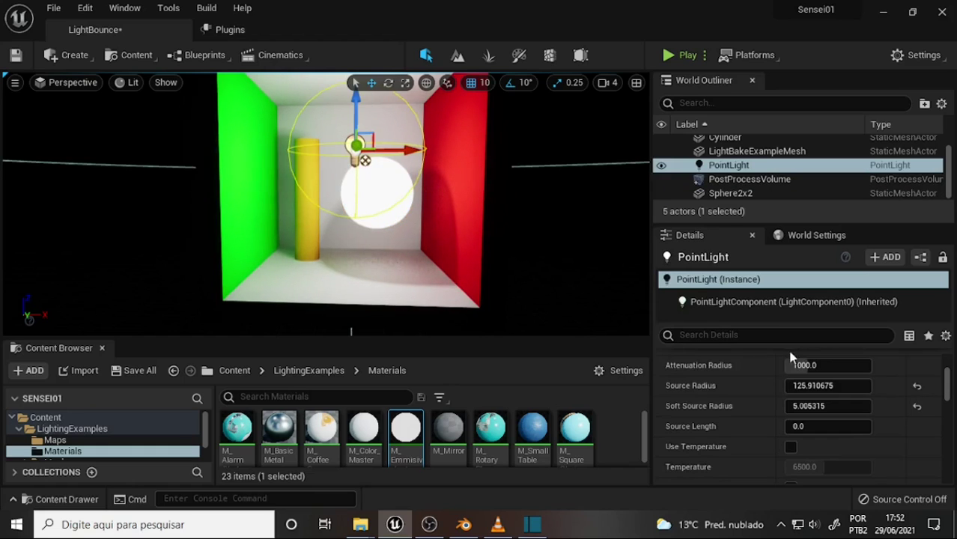
mouse_move(824, 386)
left_mouse_down()
mouse_move(869, 386)
mouse_move(846, 385)
left_mouse_up()
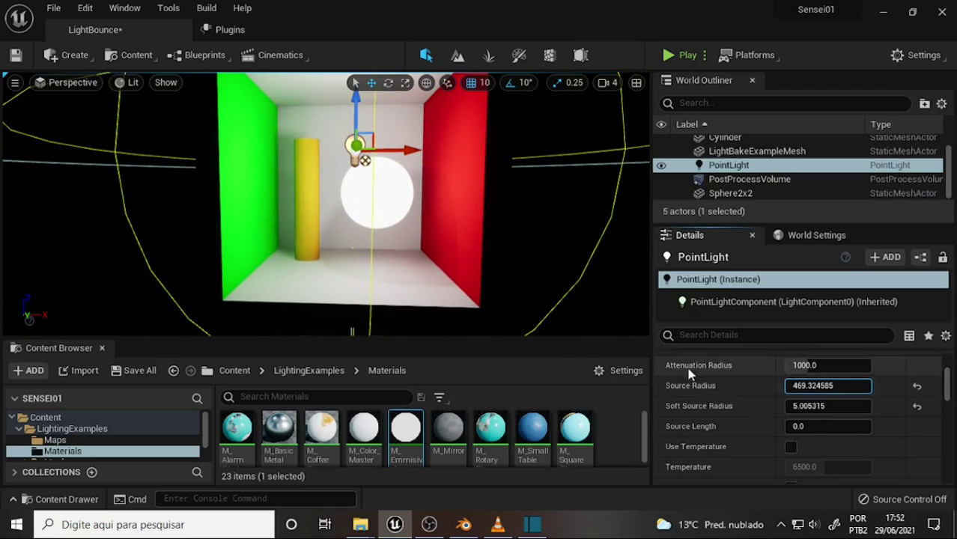
left_click(917, 405)
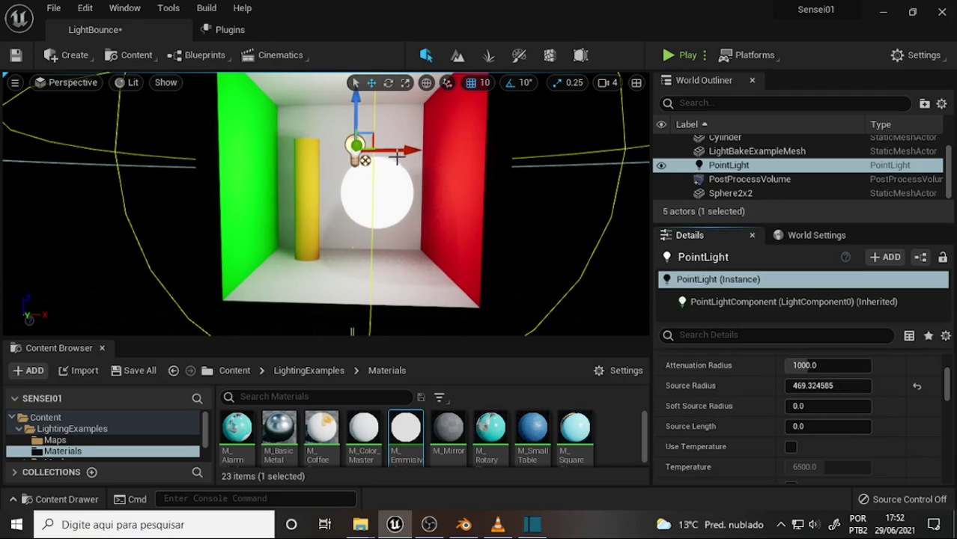
left_click(389, 200)
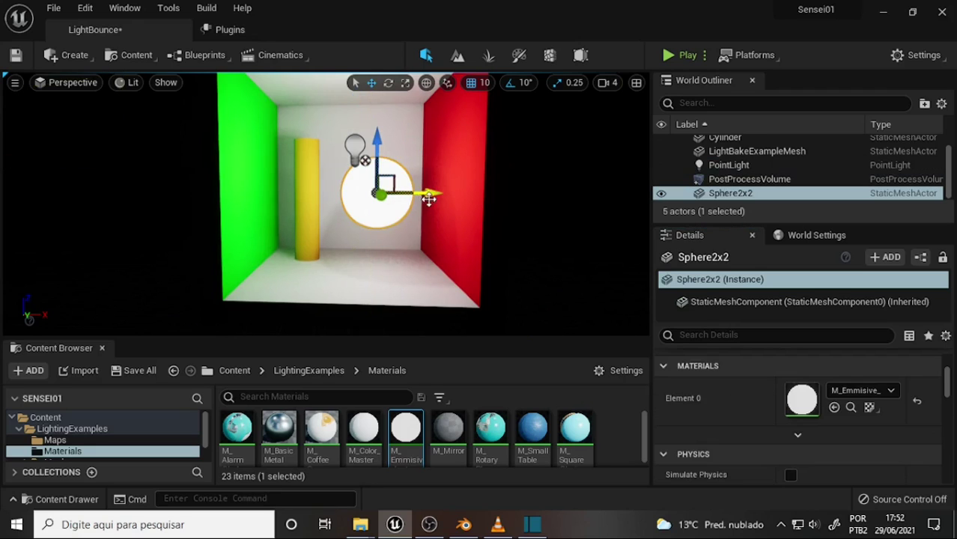
mouse_move(425, 195)
left_mouse_down()
mouse_move(416, 212)
mouse_move(425, 231)
left_mouse_up()
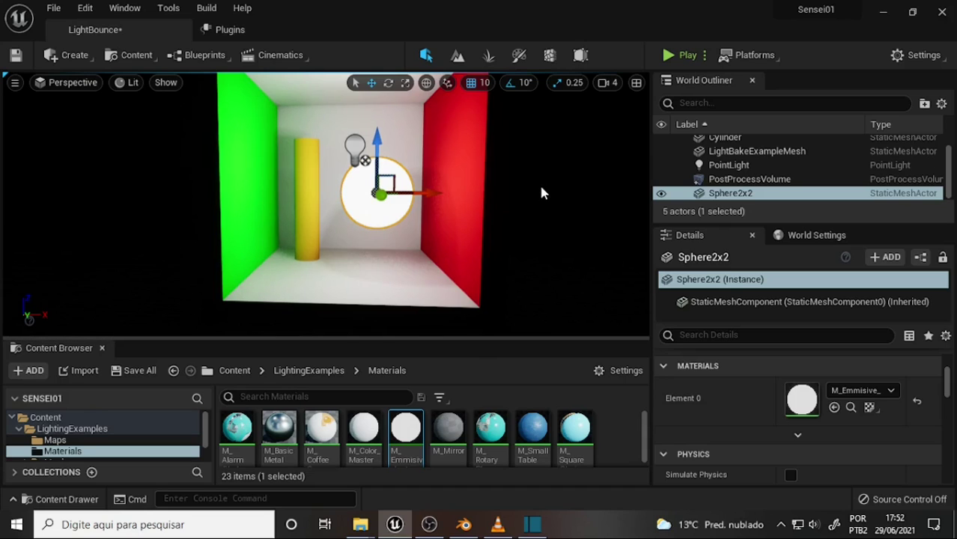
- Undo the radius and emissive edits so the sphere returns to MI_Color_White
key("ctrl+z")
key("ctrl+z")
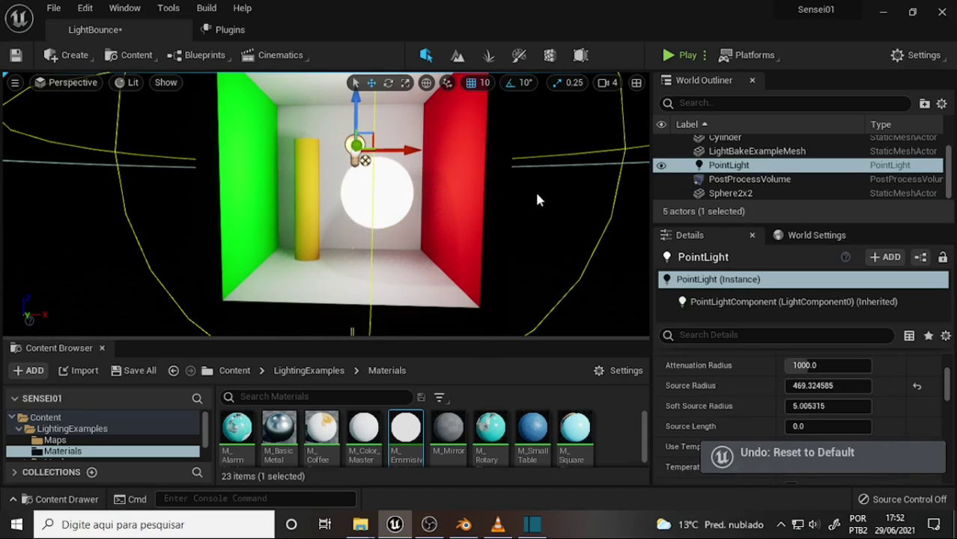
key("ctrl+z")
key("ctrl+z")
key("ctrl+z")
key("ctrl+z")
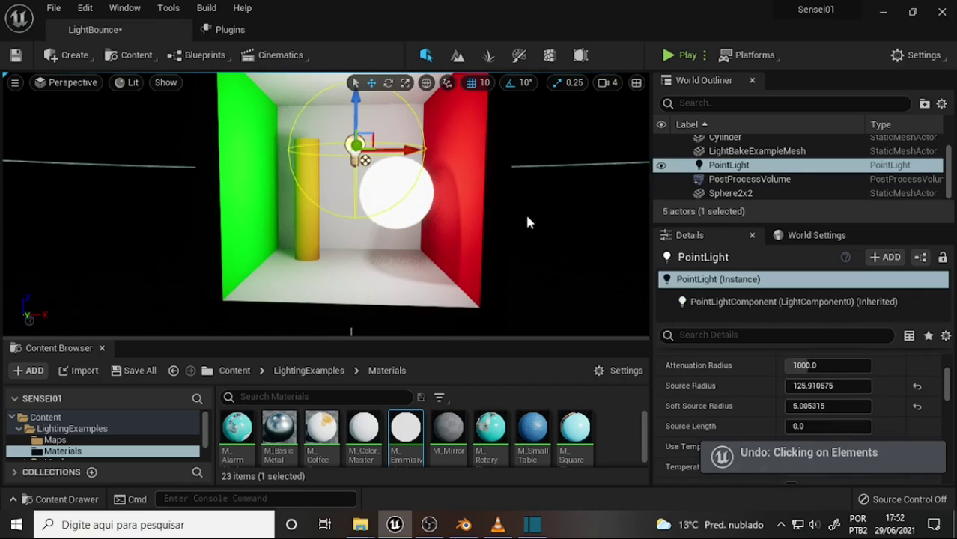
key("ctrl+z")
key("ctrl+z")
key("ctrl+z")
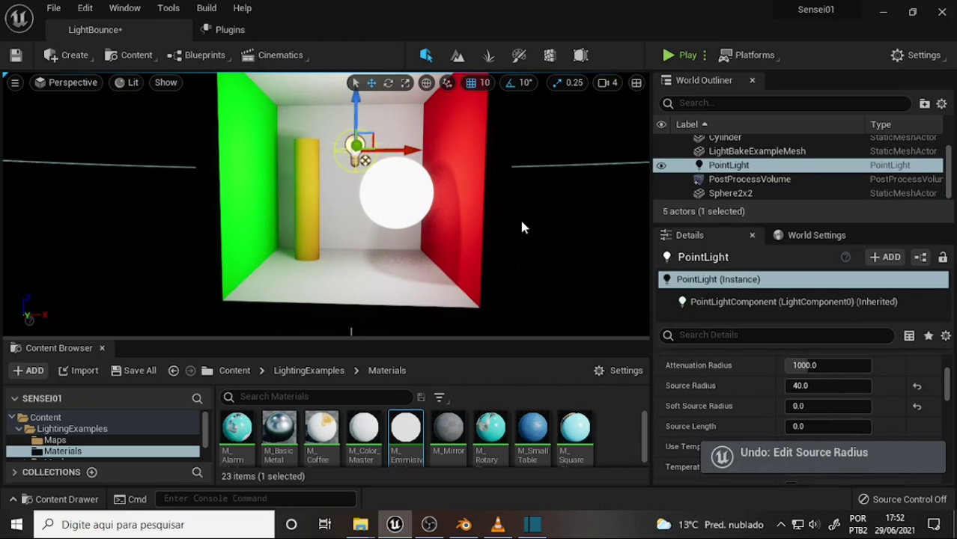
key("ctrl+z")
key("ctrl+z")
key("ctrl+z")
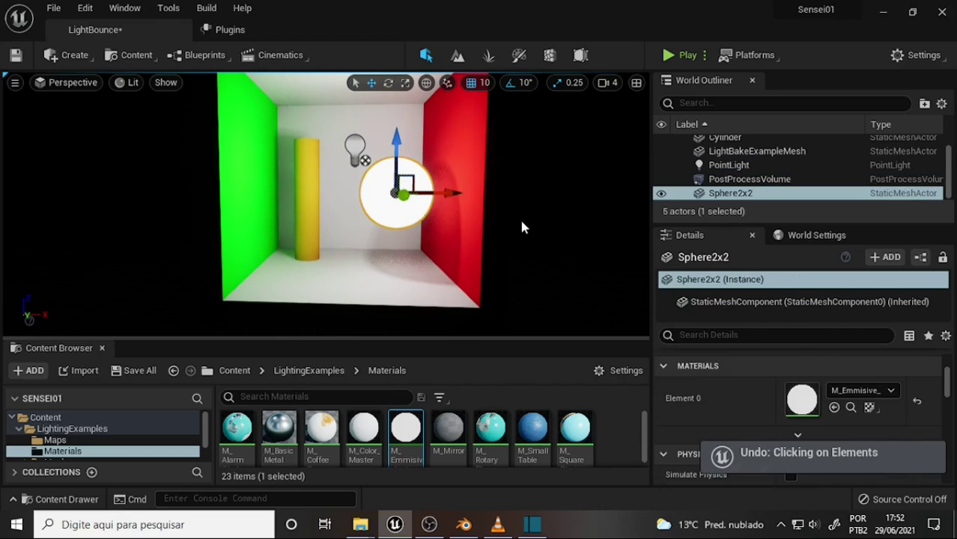
key("ctrl+z")
key("ctrl+z")
key("ctrl+z")
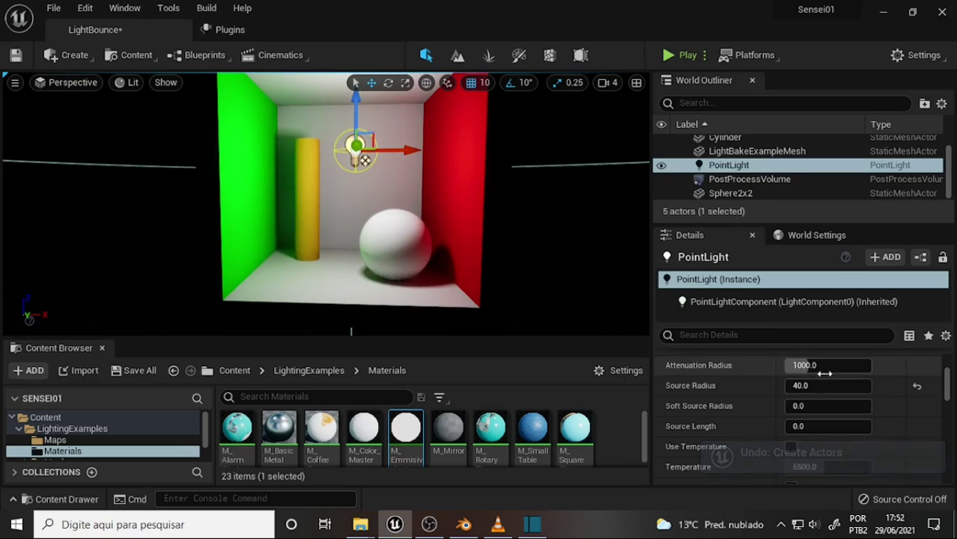
- Set the point light's source radius to about 293 and reposition the sphere up, then left and down
left_click_drag(799, 386, 854, 386)
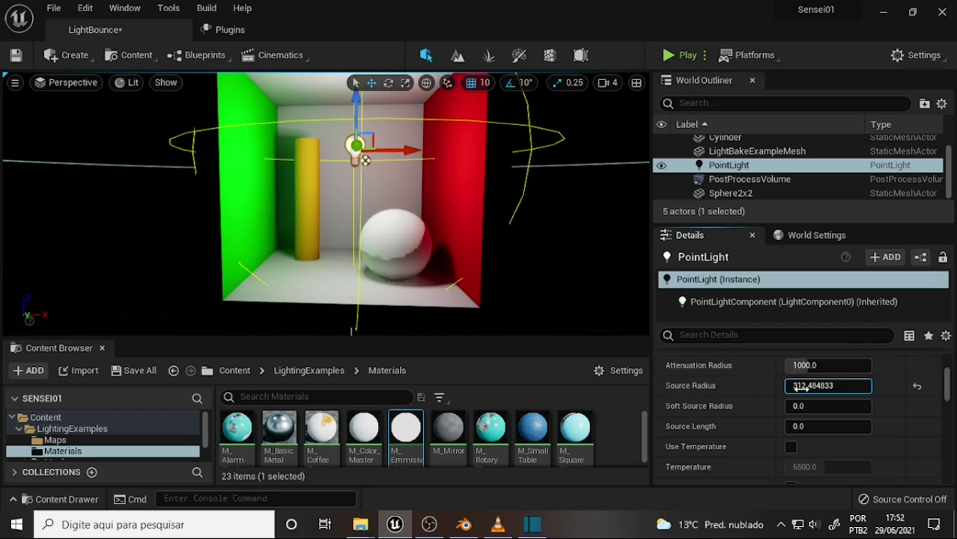
left_click(403, 266)
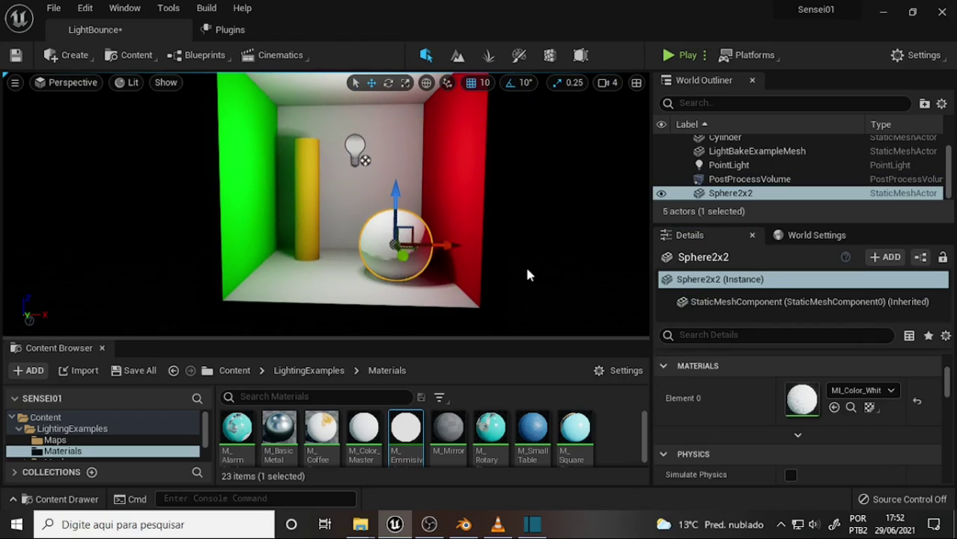
mouse_move(396, 196)
left_mouse_down()
mouse_move(391, 172)
mouse_move(392, 182)
left_mouse_up()
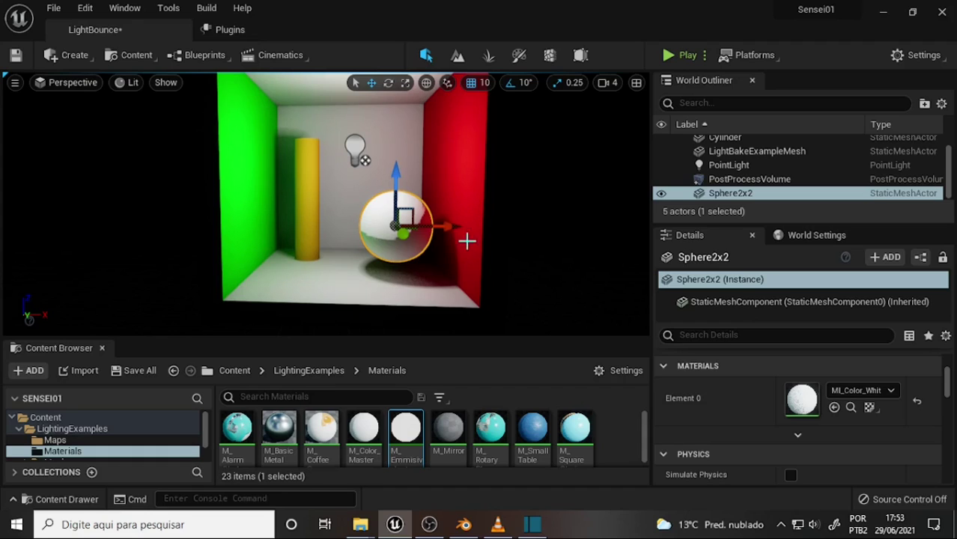
left_click_drag(442, 225, 427, 231)
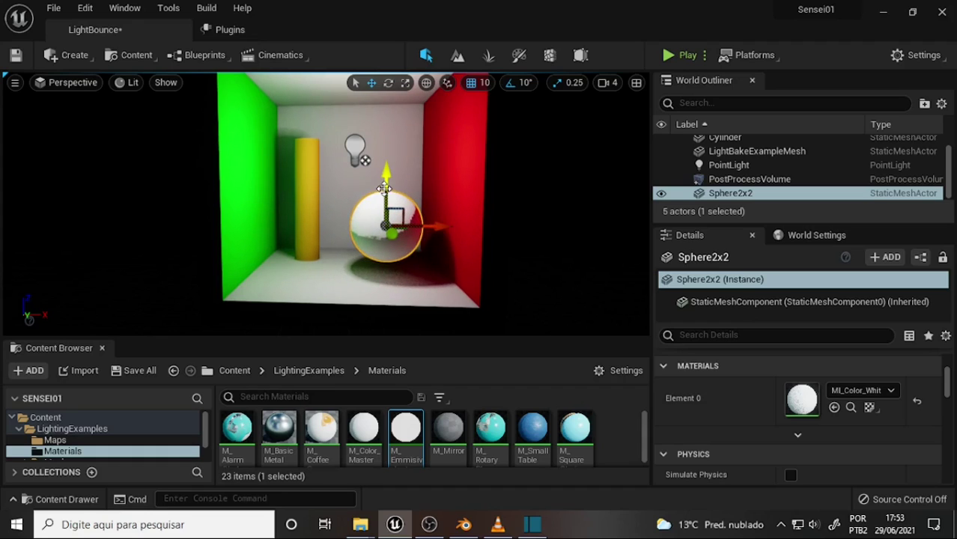
left_click_drag(387, 196, 386, 211)
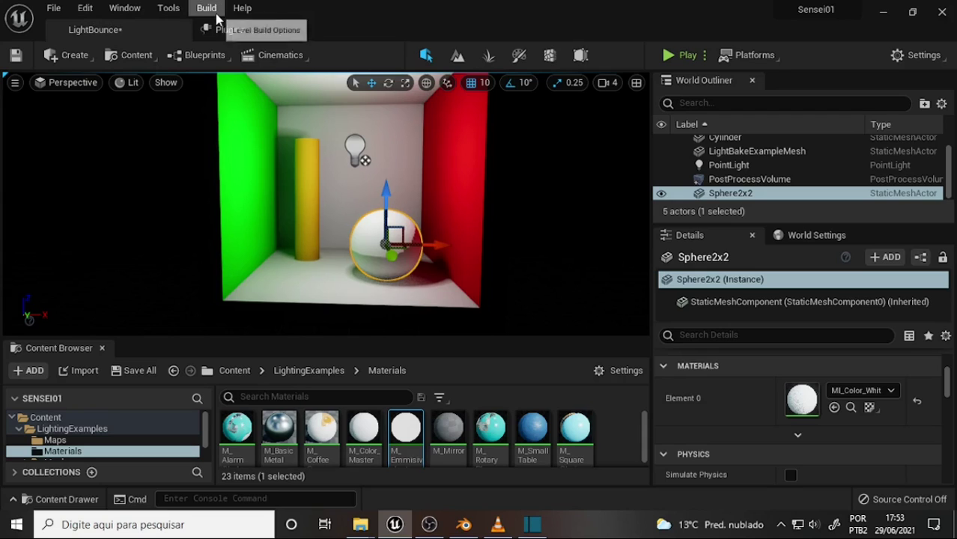
left_click(53, 9)
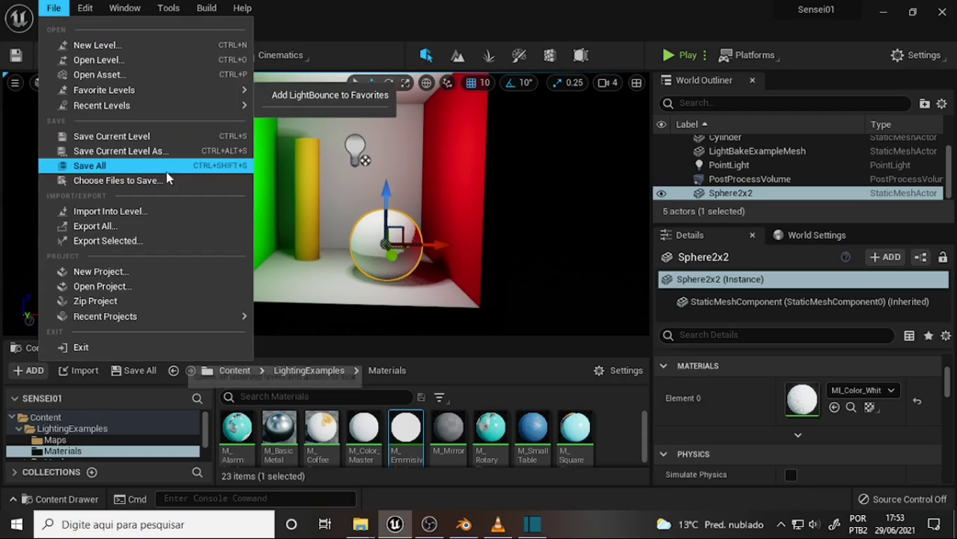
left_click(120, 9)
left_click(84, 9)
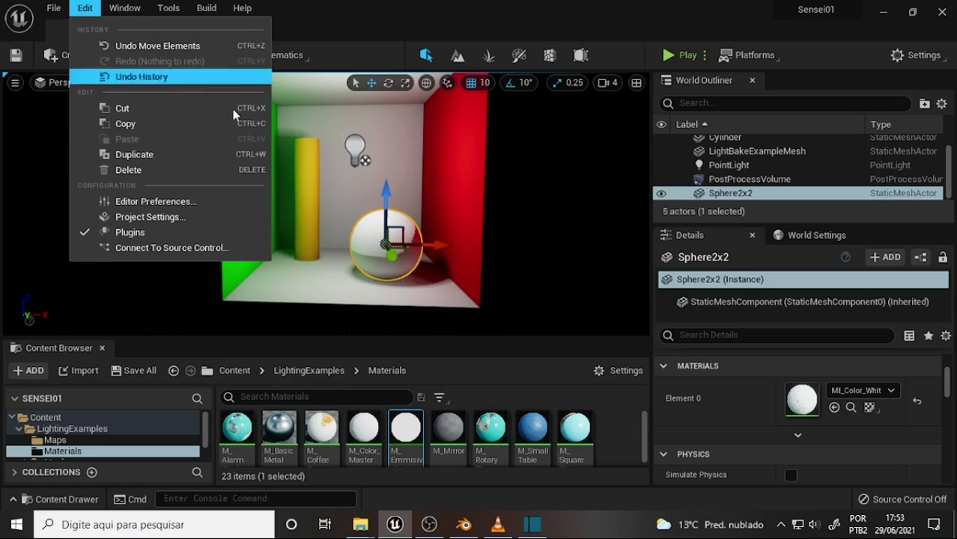
left_click(187, 219)
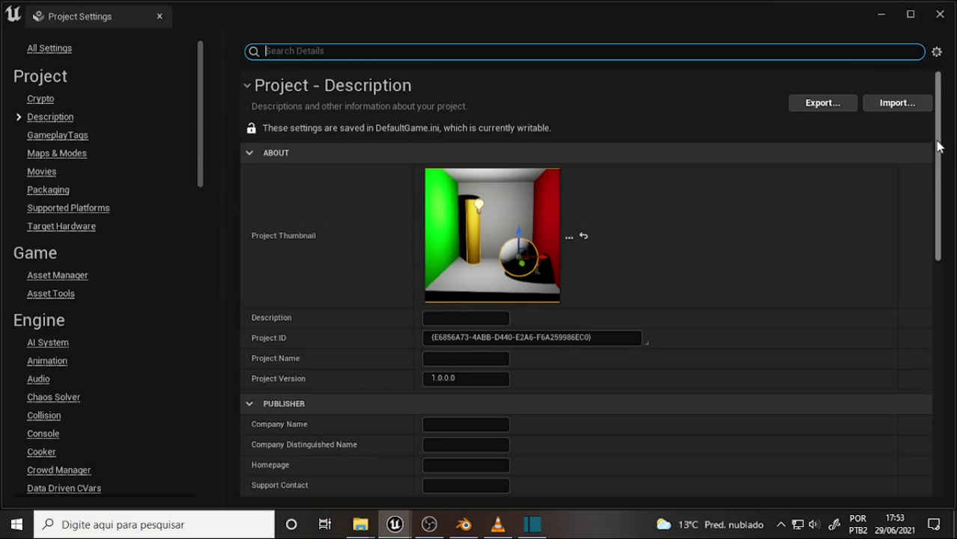
scroll(931, 218, "down", 5)
scroll(931, 217, "down", 1)
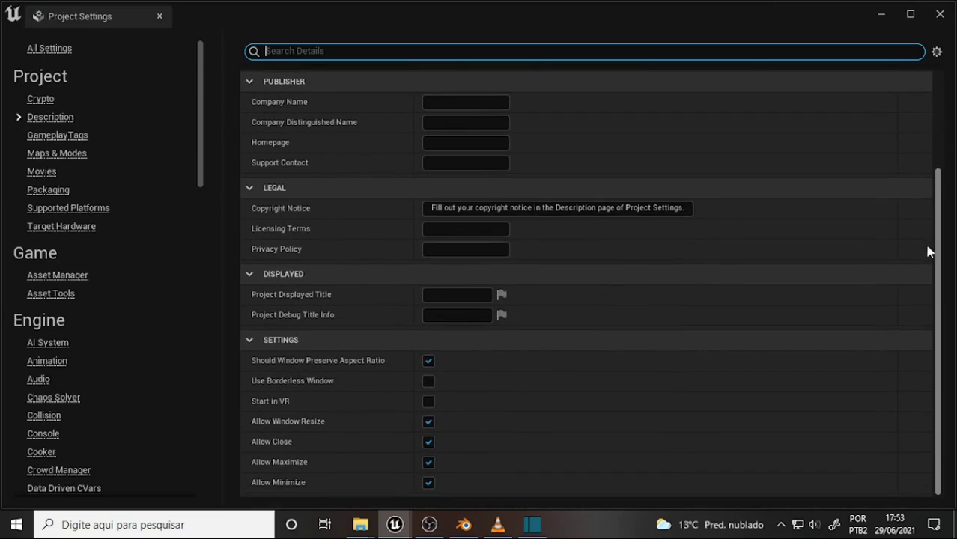
mouse_move(207, 140)
left_mouse_down()
mouse_move(210, 415)
mouse_move(204, 134)
left_mouse_up()
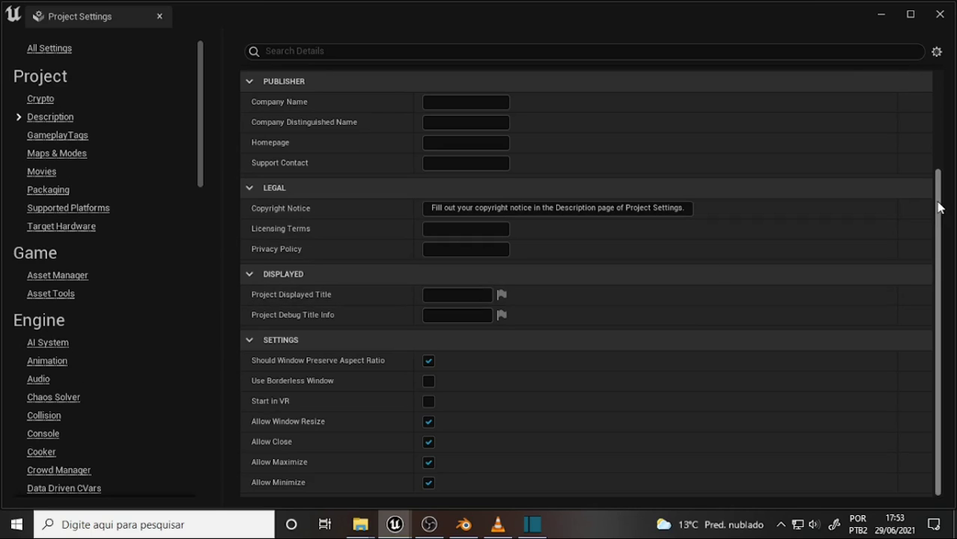
mouse_move(939, 208)
left_mouse_down()
mouse_move(938, 128)
mouse_move(933, 271)
left_mouse_up()
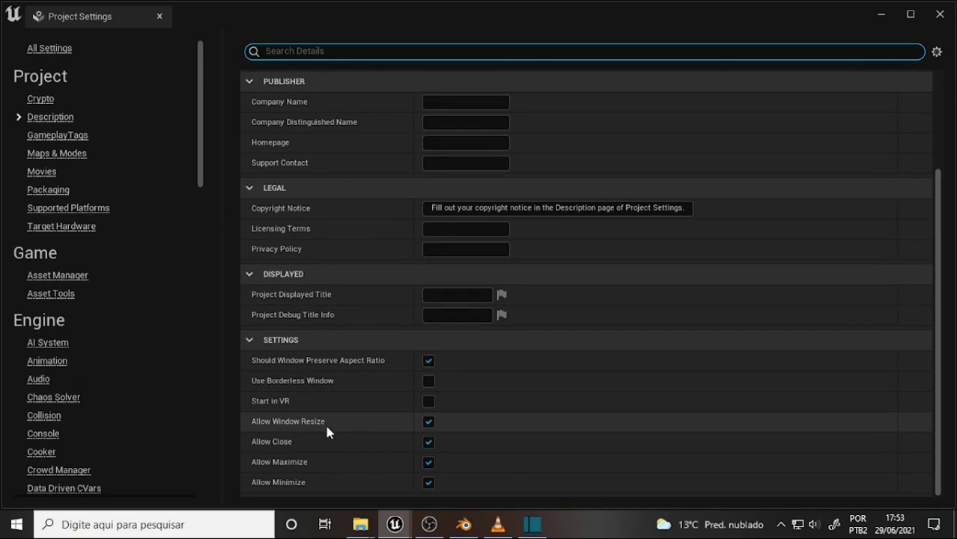
scroll(322, 393, "up", 3)
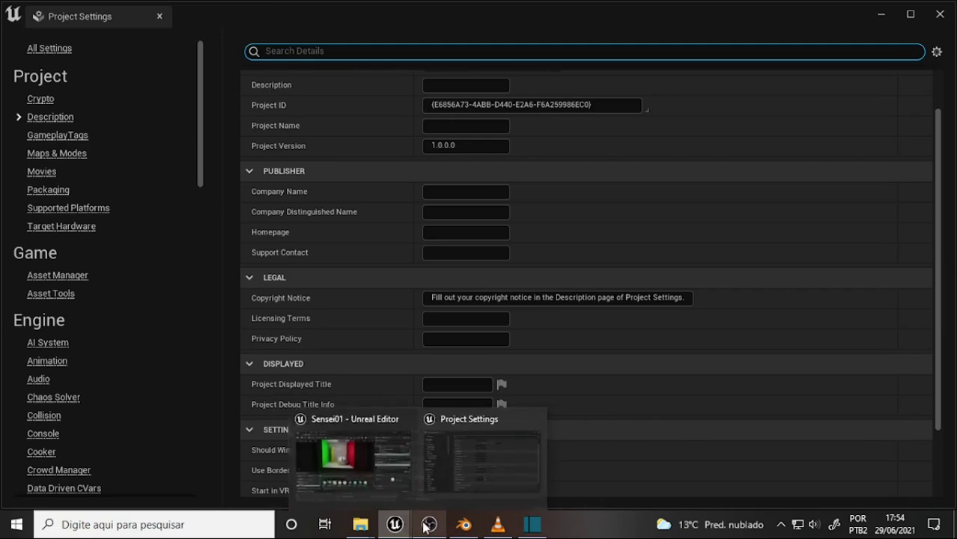
left_click(532, 524)
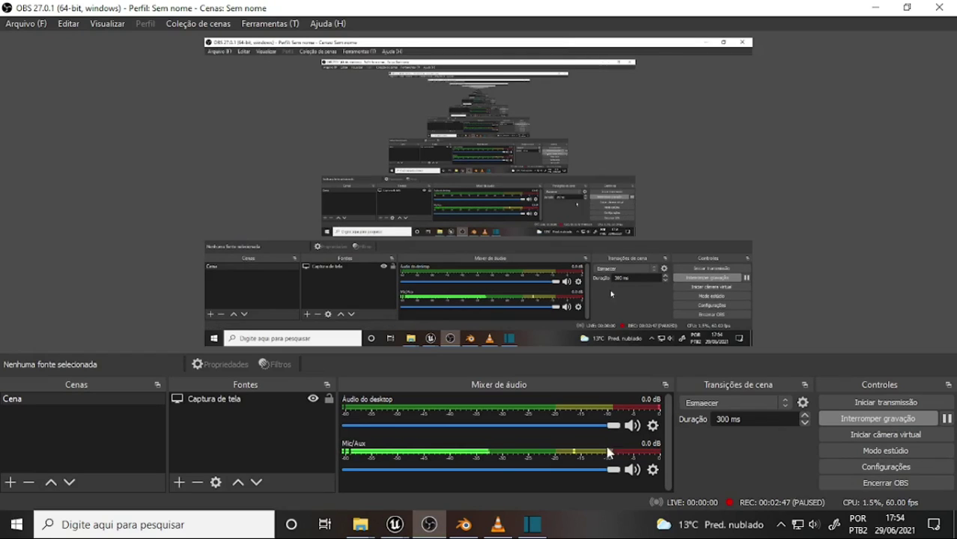
mouse_move(395, 524)
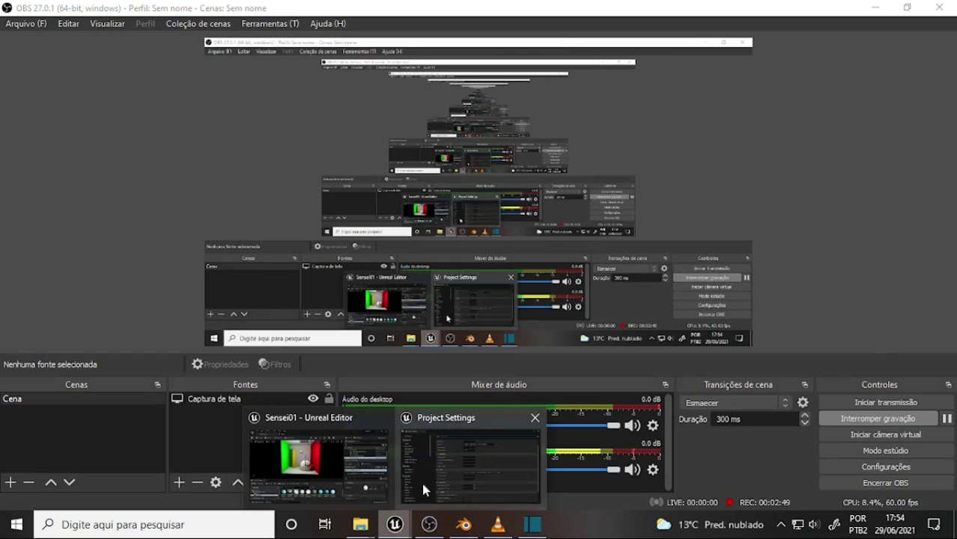
left_click(470, 488)
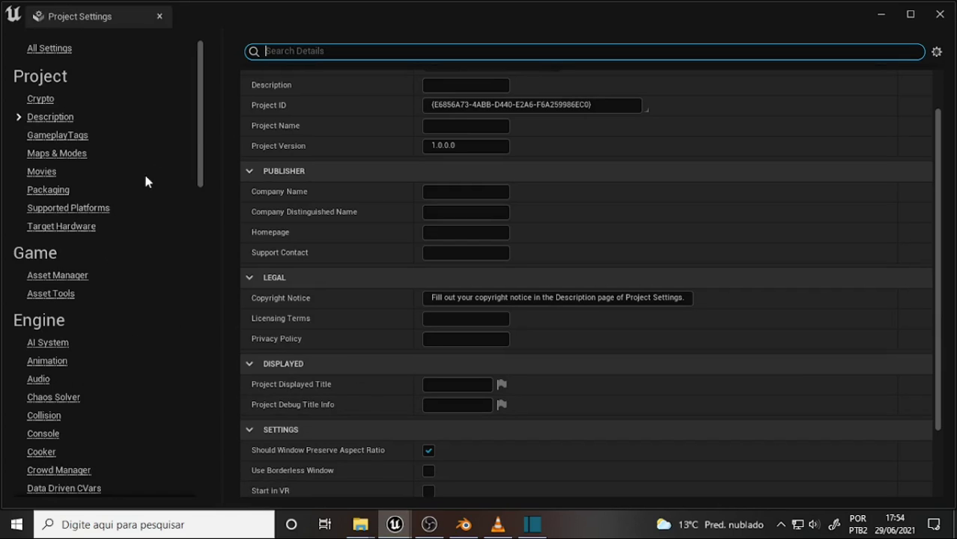
- Show All Settings in Project Settings as one list, starting at Project - Crypto, and scroll through it
mouse_move(203, 122)
left_mouse_down()
mouse_move(204, 147)
mouse_move(208, 87)
left_mouse_up()
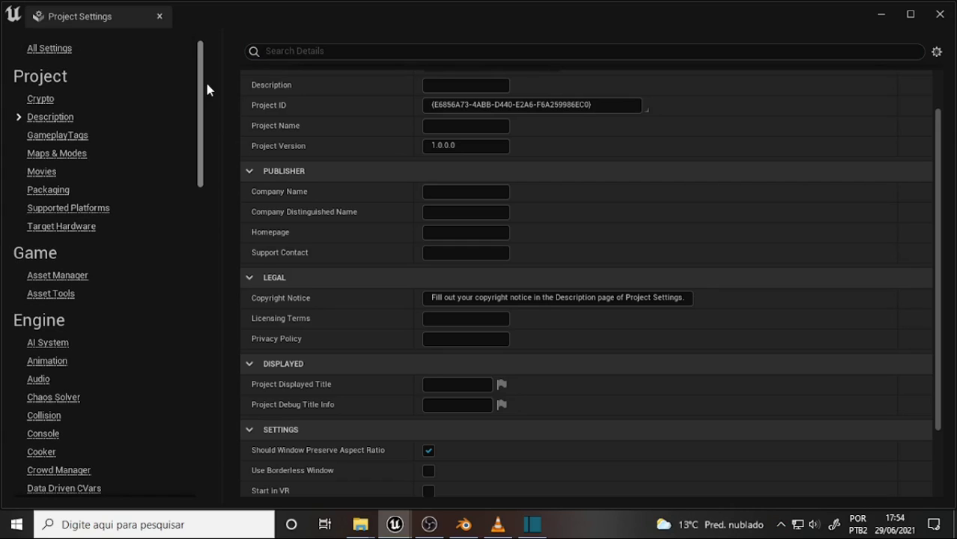
left_click(42, 48)
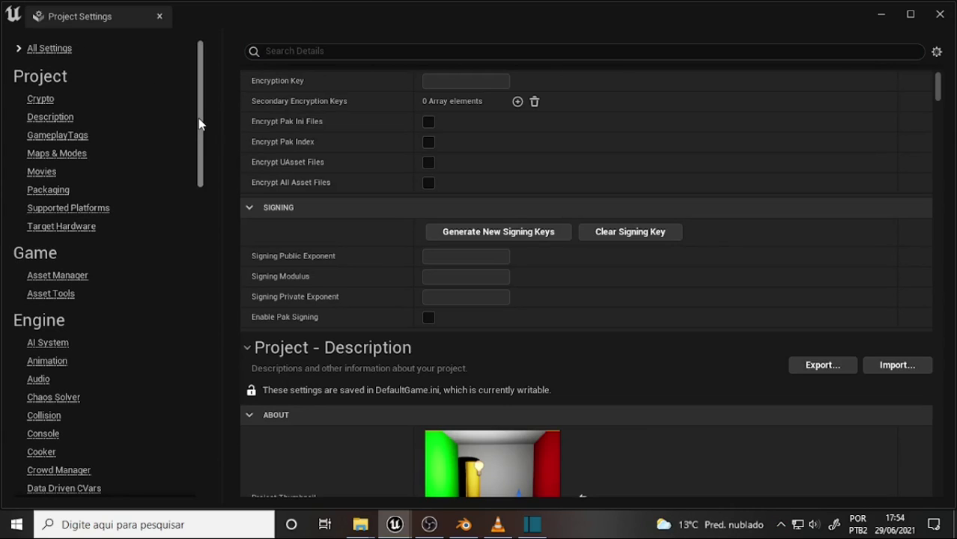
left_click(939, 94)
left_click_drag(938, 94, 880, 76)
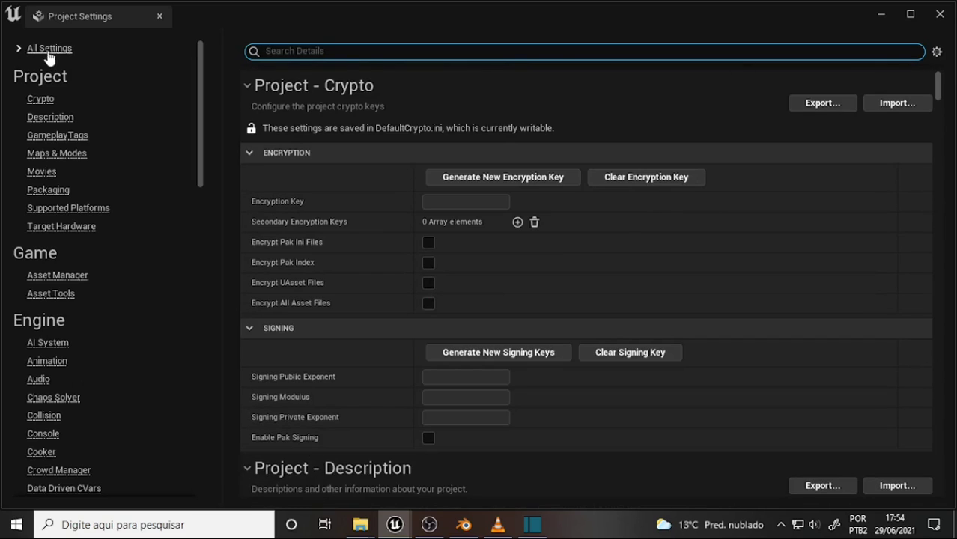
left_click(21, 50)
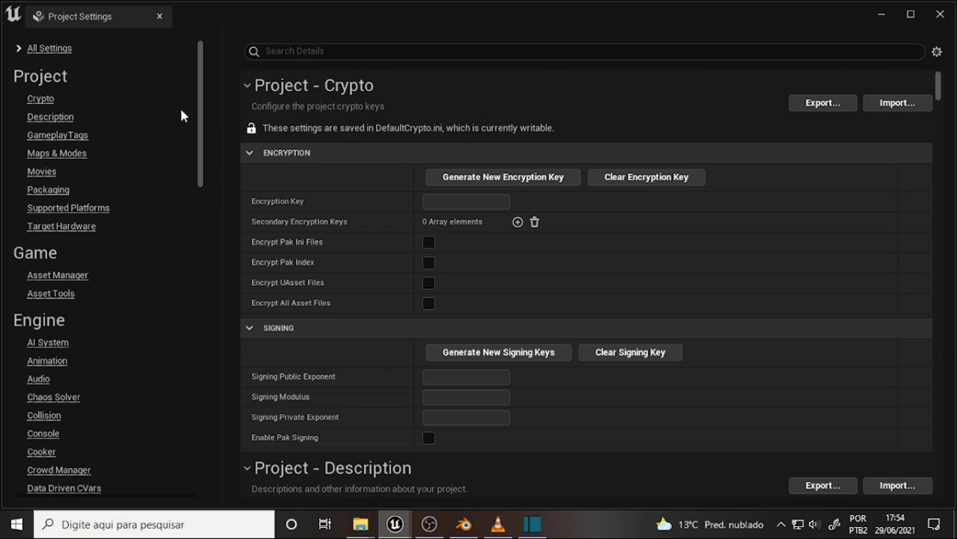
left_click_drag(204, 90, 205, 230)
- Go to Engine - Rendering and keep Lumen as the reflection method under Global Illumination
left_click(50, 201)
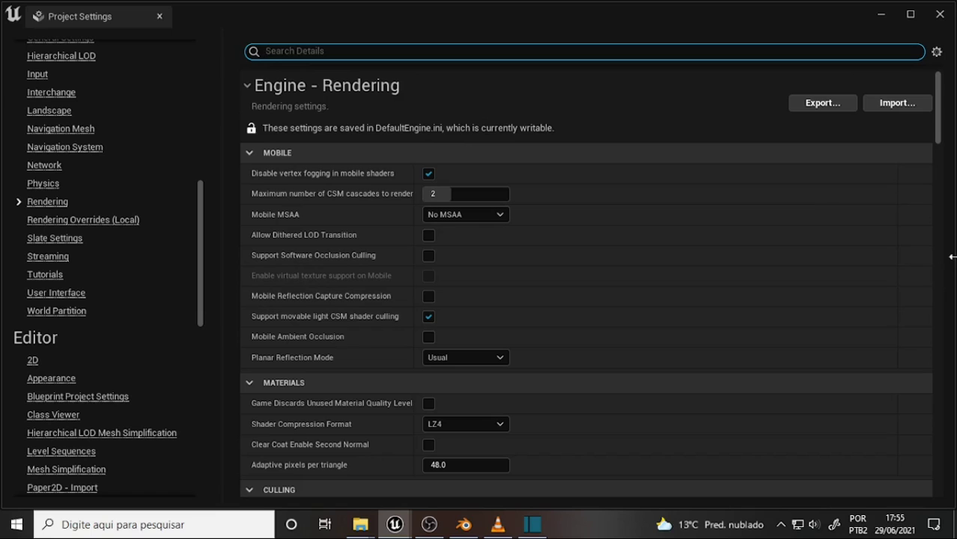
left_click_drag(941, 146, 941, 226)
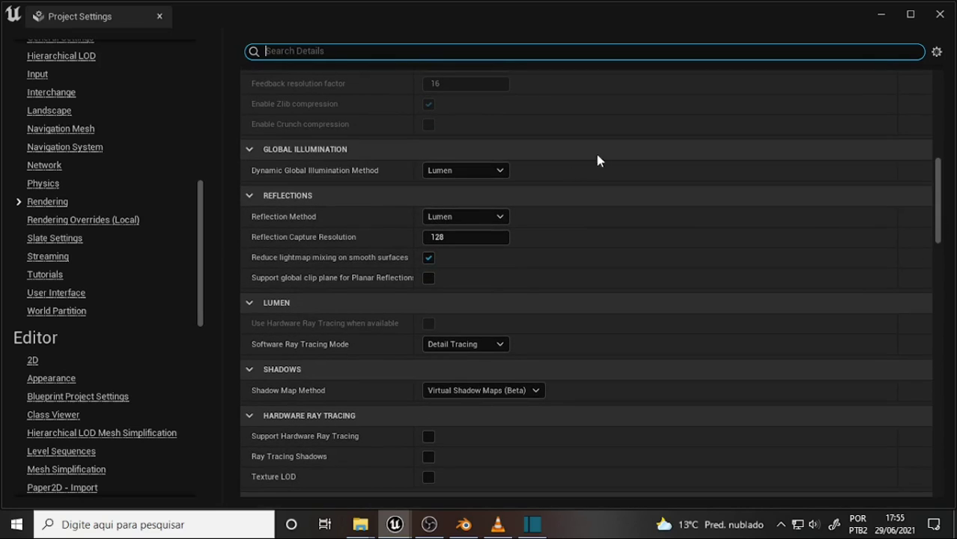
left_click(501, 171)
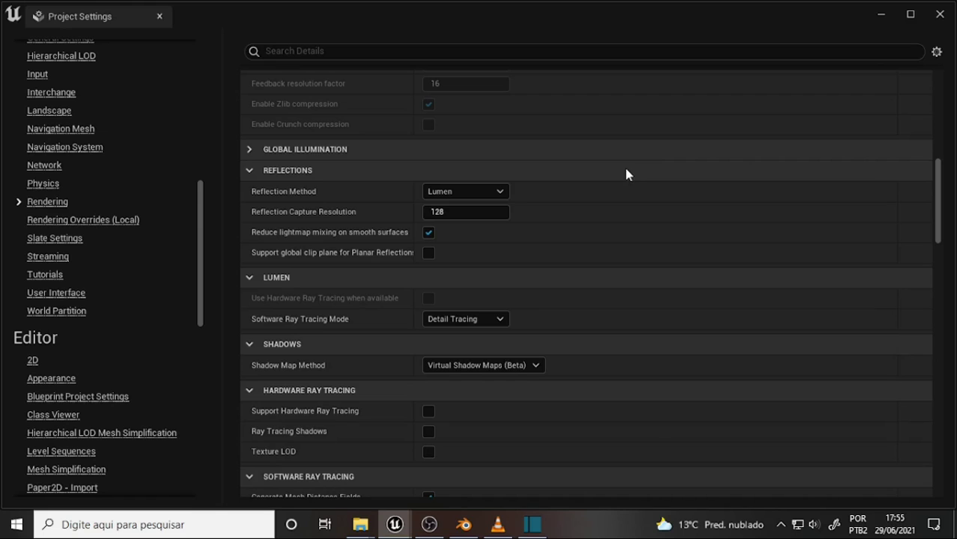
left_click(250, 150)
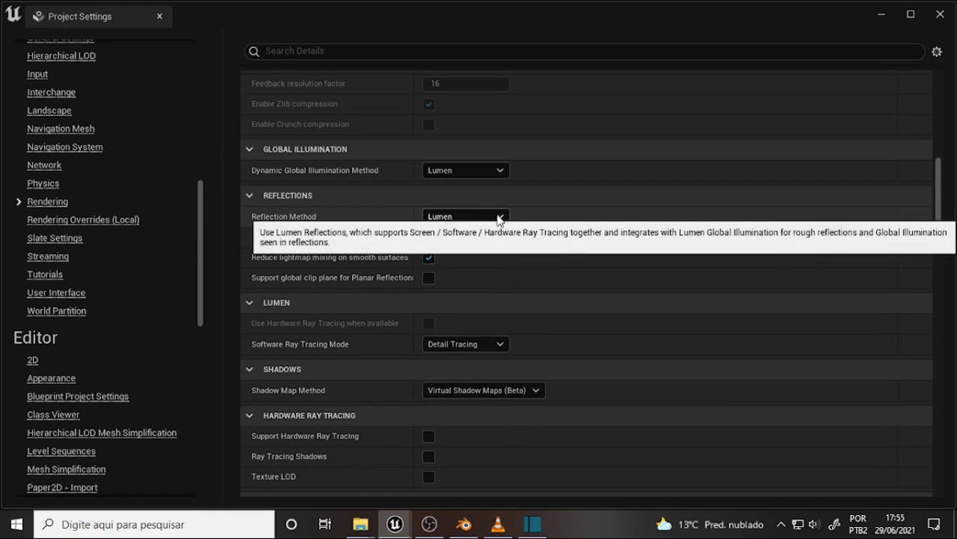
left_click(499, 217)
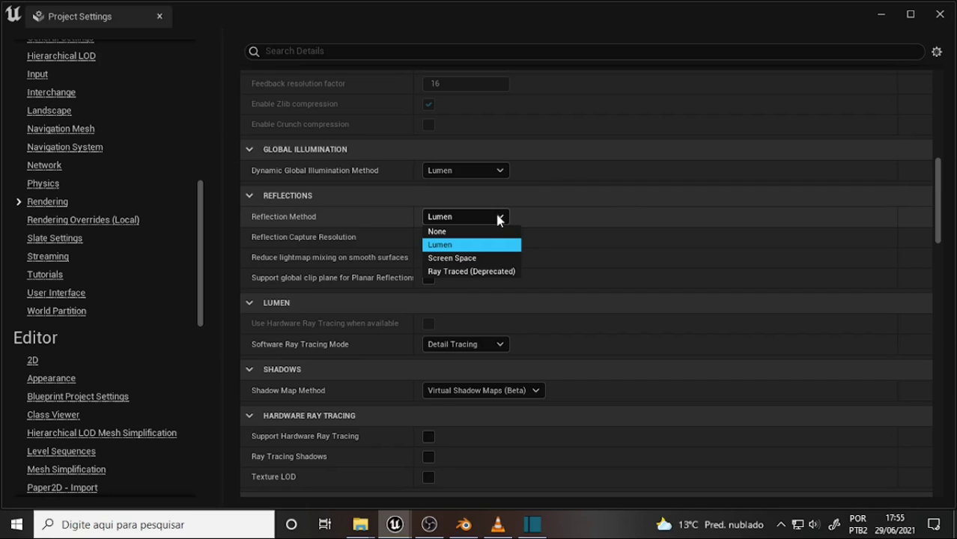
left_click(626, 219)
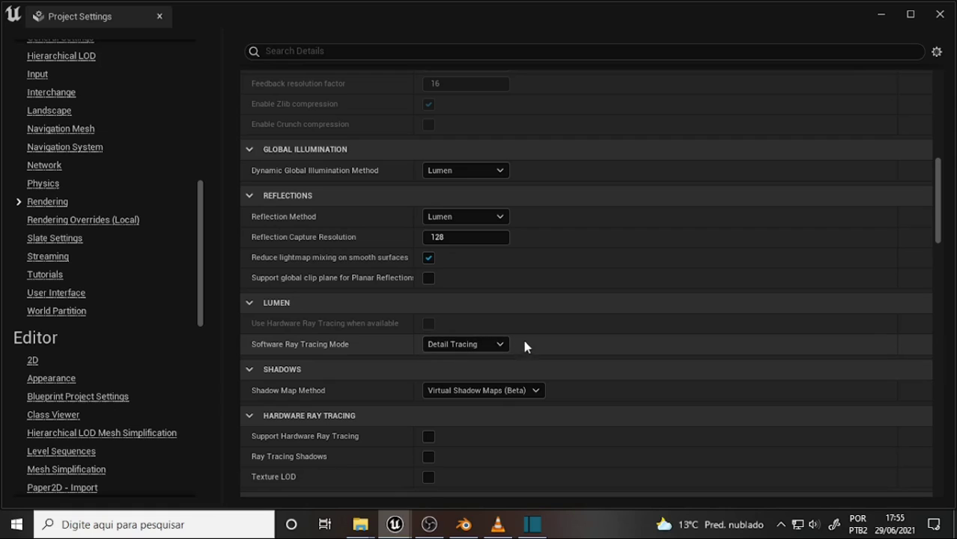
- Set Software Ray Tracing Mode to Global Tracing and close Project Settings
left_click(497, 347)
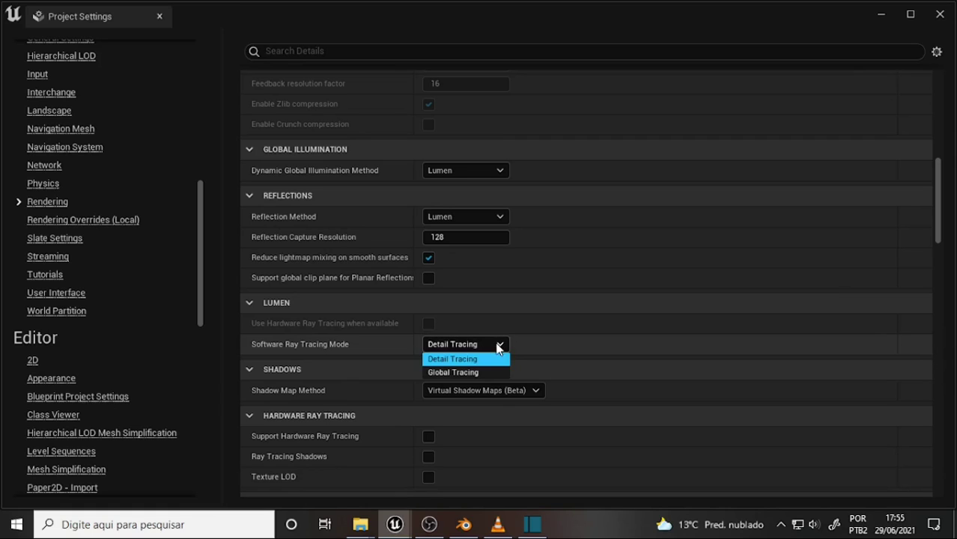
left_click(447, 373)
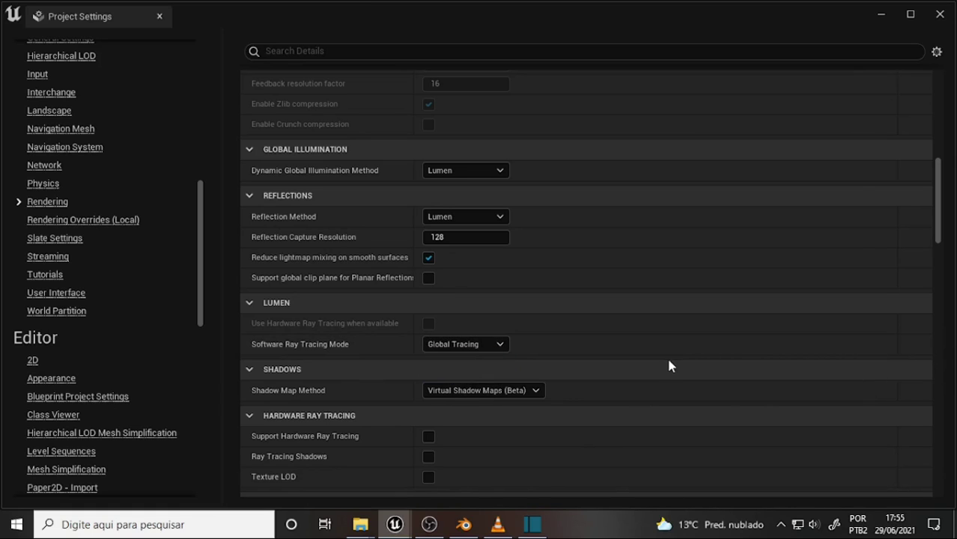
left_click(939, 15)
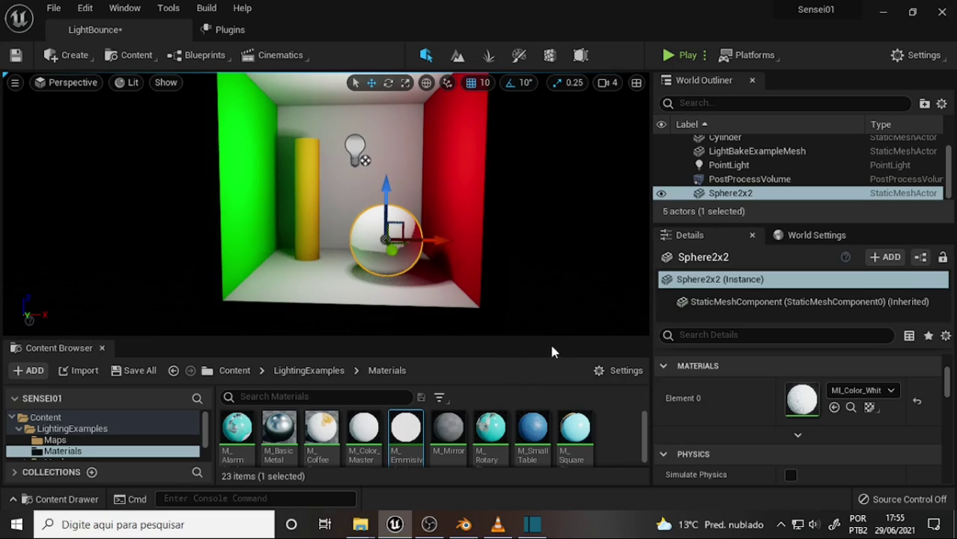
left_click(429, 524)
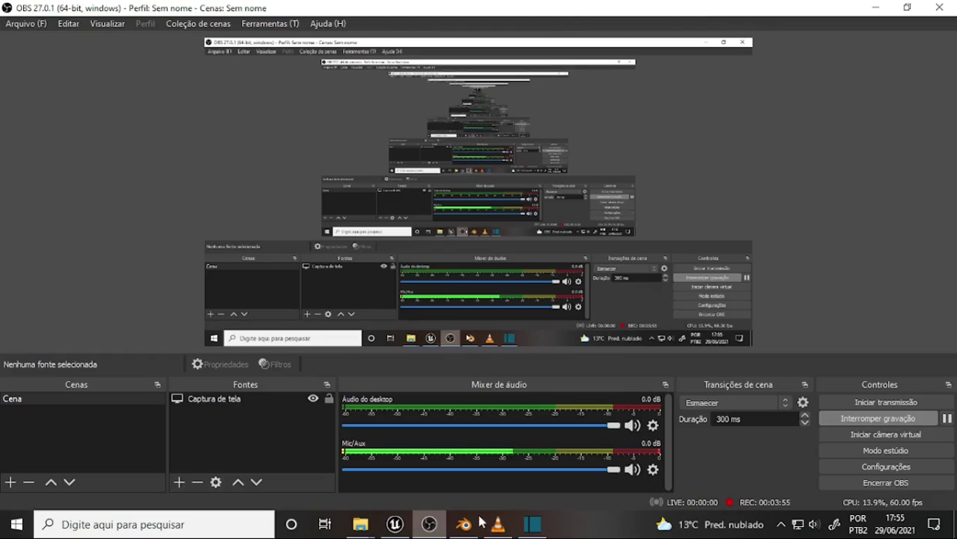
left_click(395, 525)
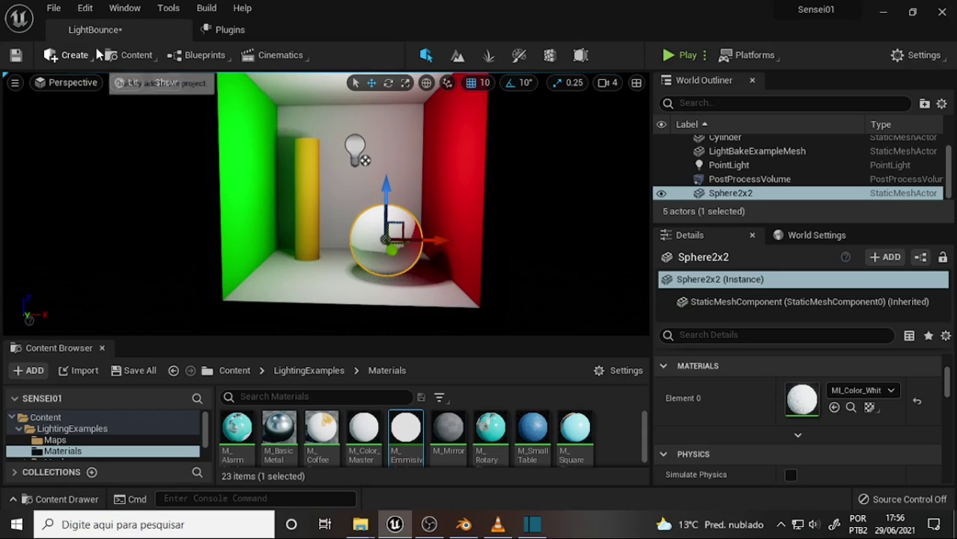
- Reopen Project Settings from the Edit menu, landing on Project - Description
left_click(55, 9)
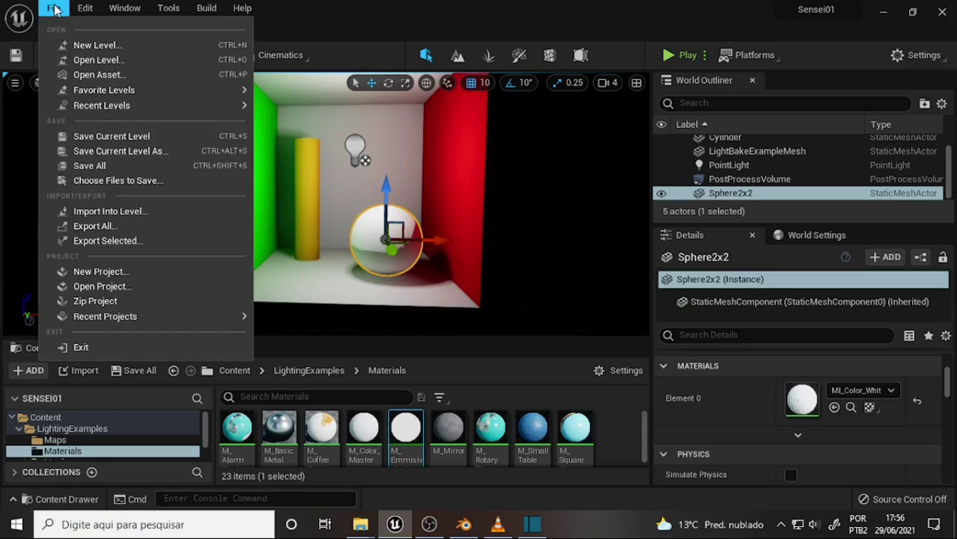
mouse_move(83, 11)
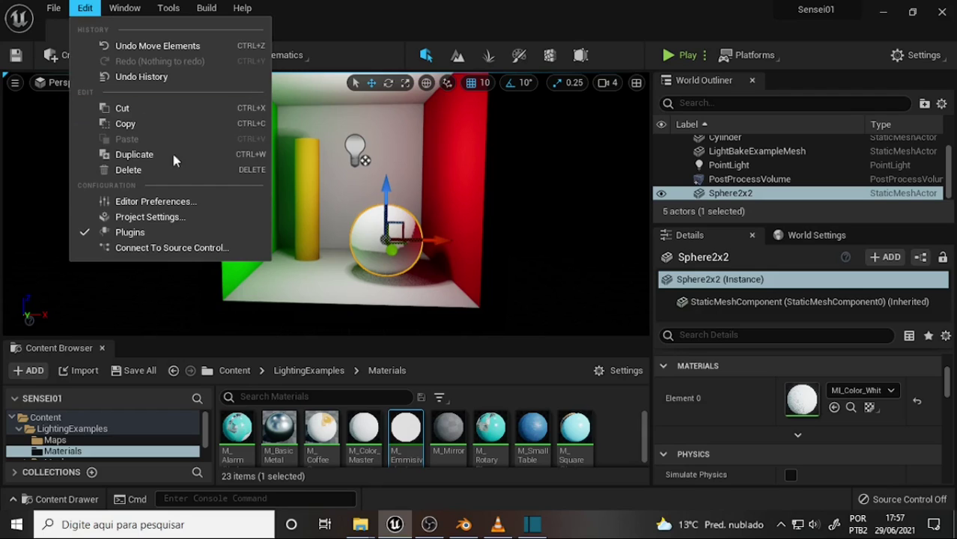
left_click(175, 215)
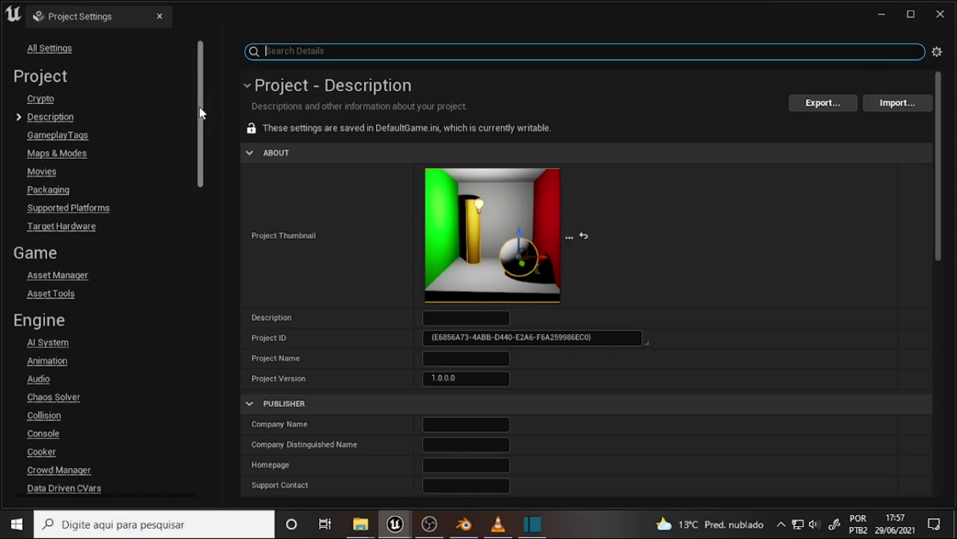
- Navigate to the Engine - Rendering settings page
left_click_drag(201, 114, 203, 244)
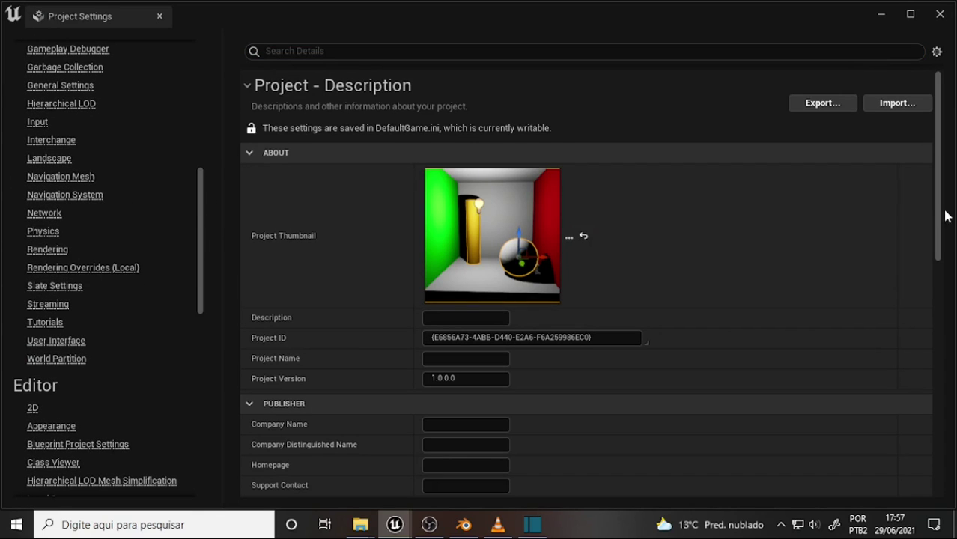
left_click_drag(936, 215, 936, 263)
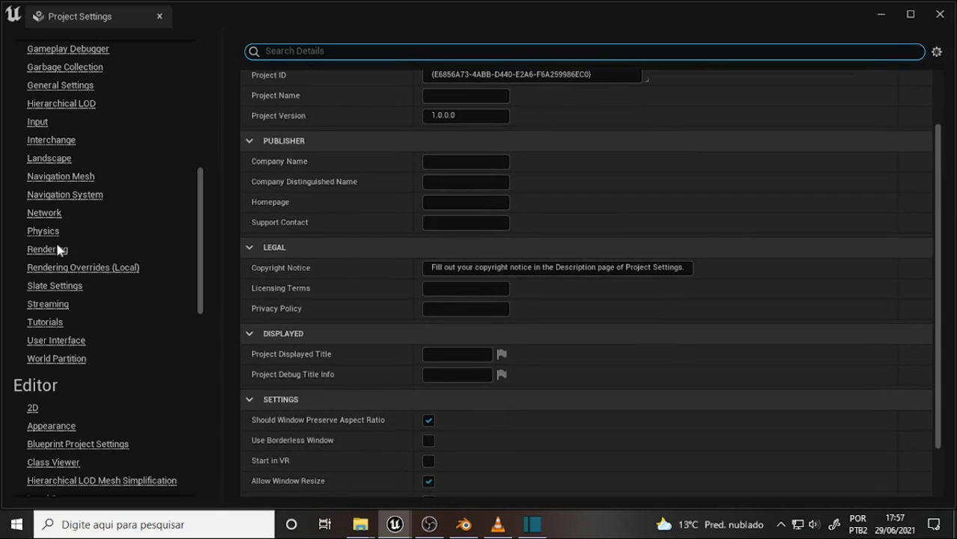
left_click(59, 250)
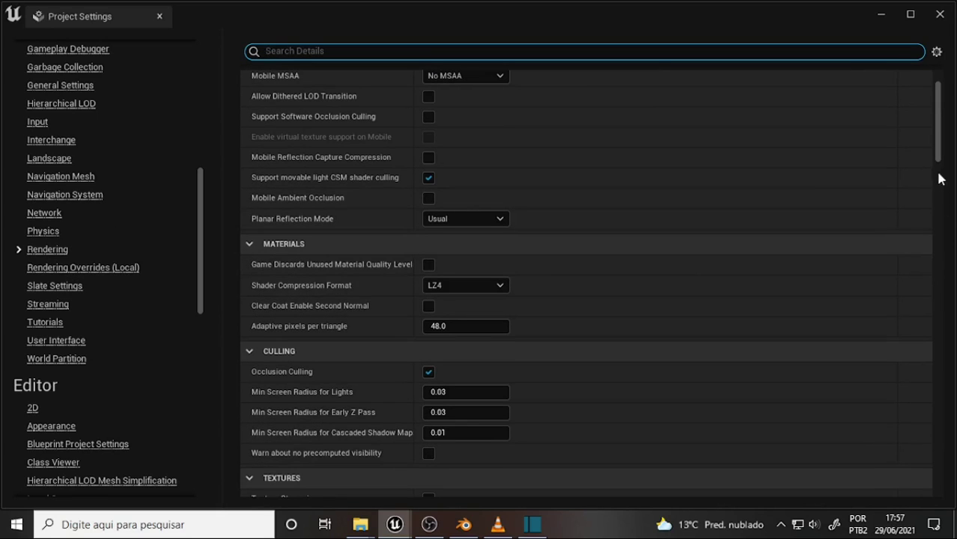
left_click_drag(937, 158, 940, 241)
- Set Software Ray Tracing Mode back to Detail Tracing and close Project Settings
left_click(500, 268)
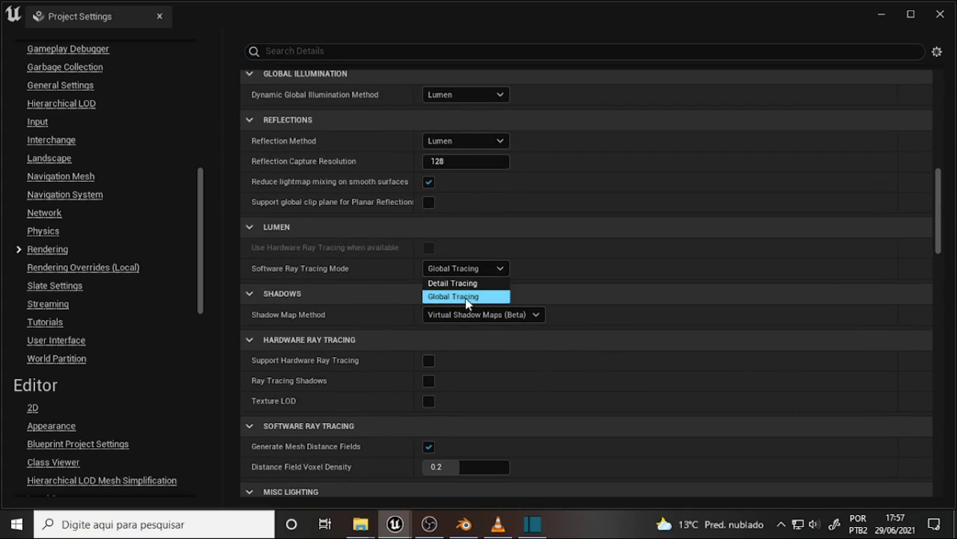
left_click(452, 284)
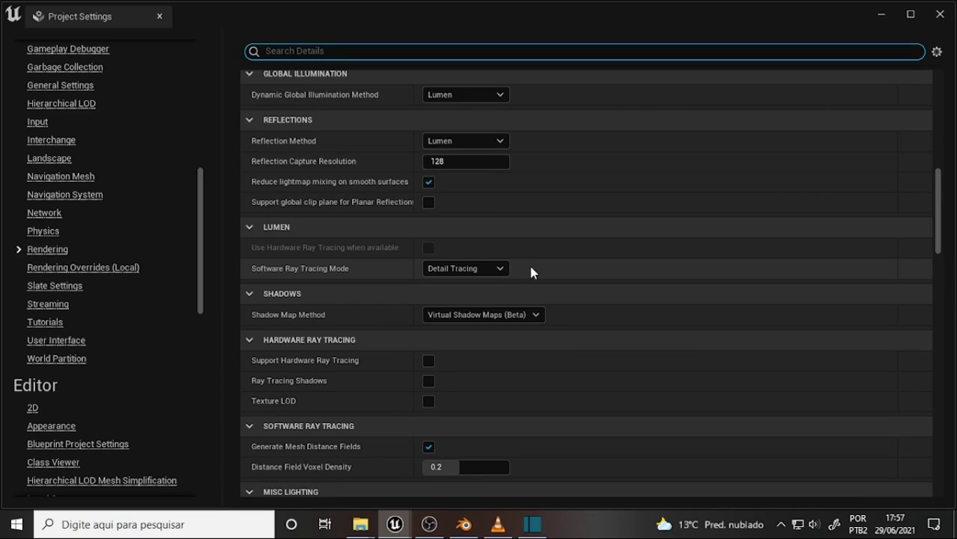
left_click(501, 268)
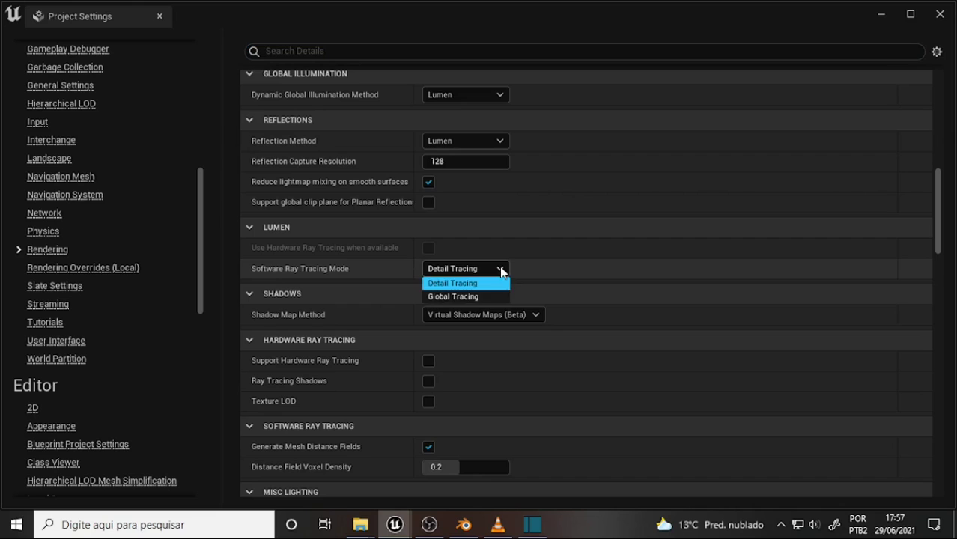
left_click(501, 268)
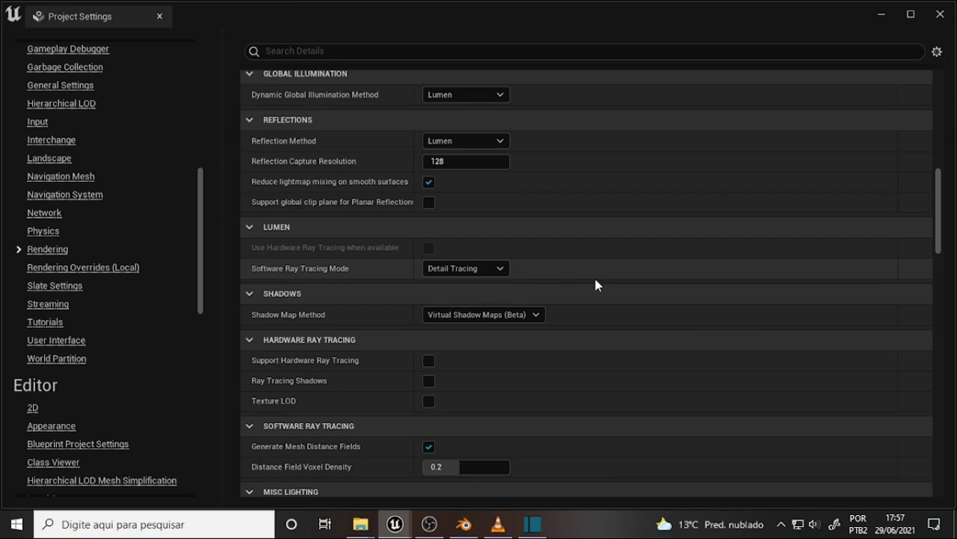
left_click(940, 15)
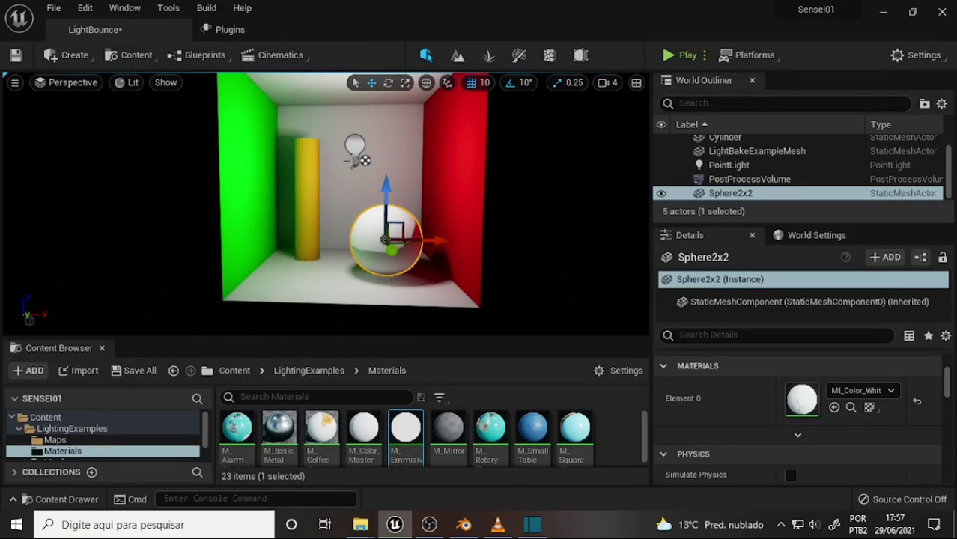
- Nudge the point light left, shrink source radius to 220.69, and reset soft source radius to 0.0
left_click(364, 159)
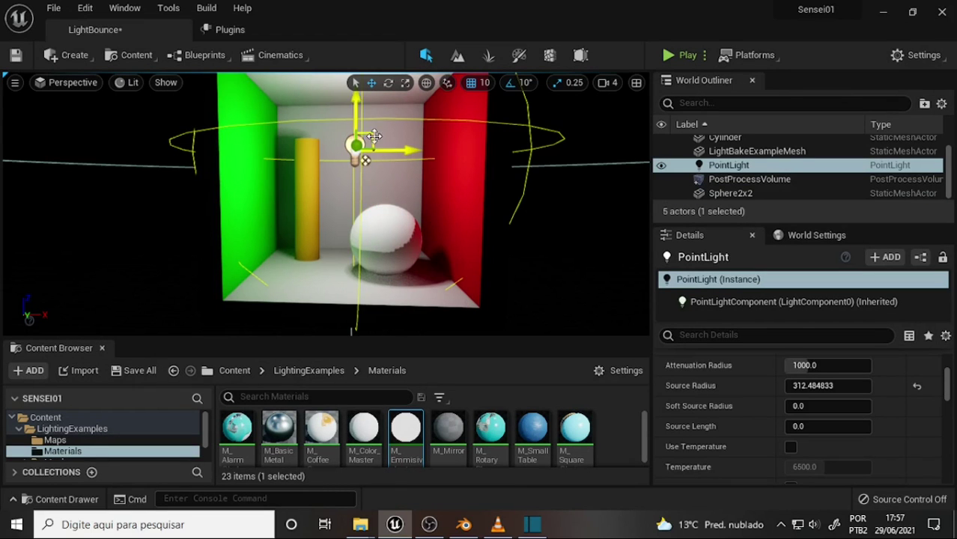
mouse_move(376, 138)
left_mouse_down()
mouse_move(363, 137)
mouse_move(365, 167)
left_mouse_up()
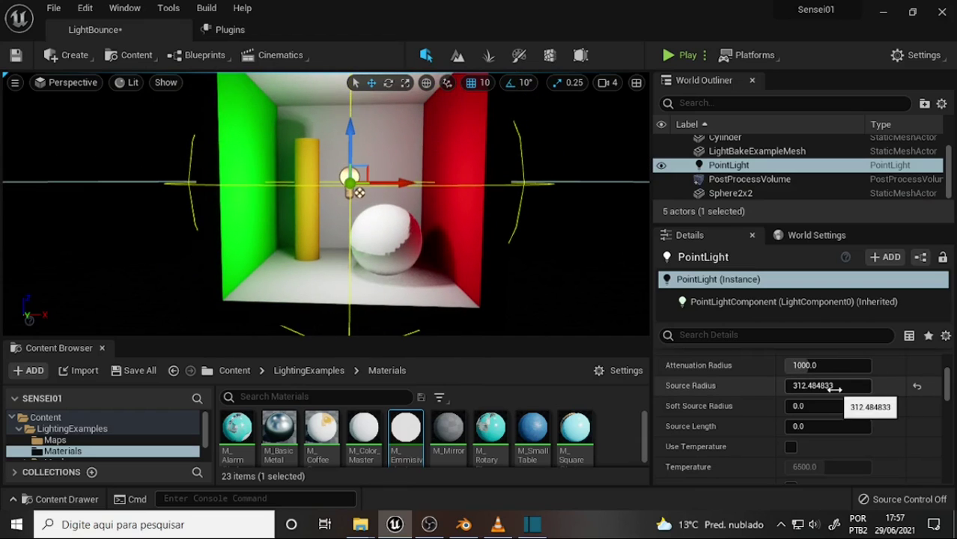
mouse_move(826, 386)
left_mouse_down()
mouse_move(807, 386)
mouse_move(835, 406)
mouse_move(824, 405)
mouse_move(838, 386)
mouse_move(824, 386)
mouse_move(809, 406)
mouse_move(833, 406)
left_mouse_up()
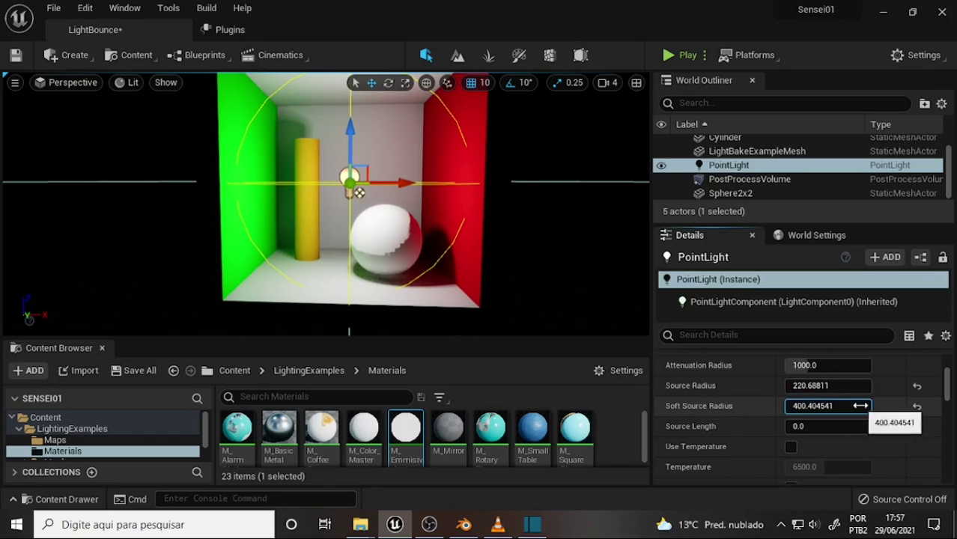
left_click(917, 408)
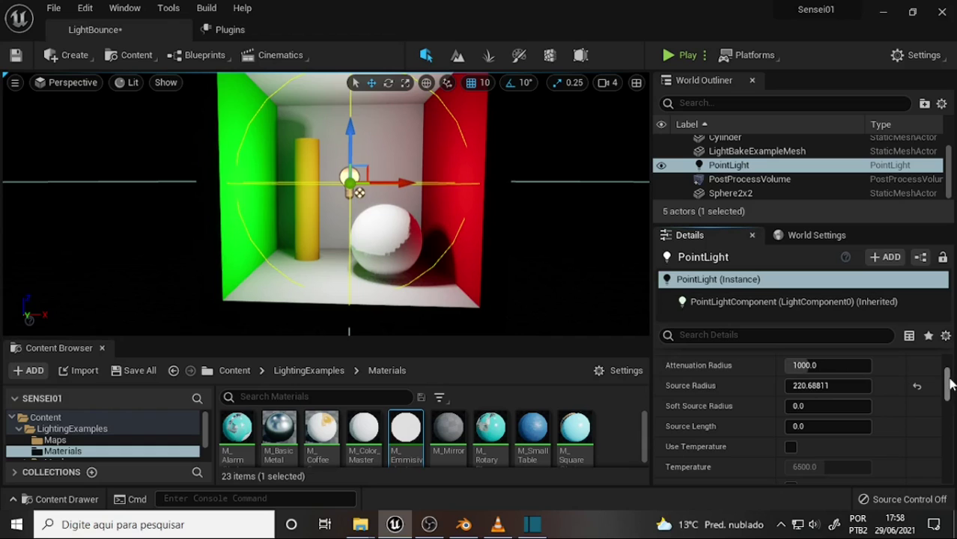
left_click_drag(948, 383, 948, 463)
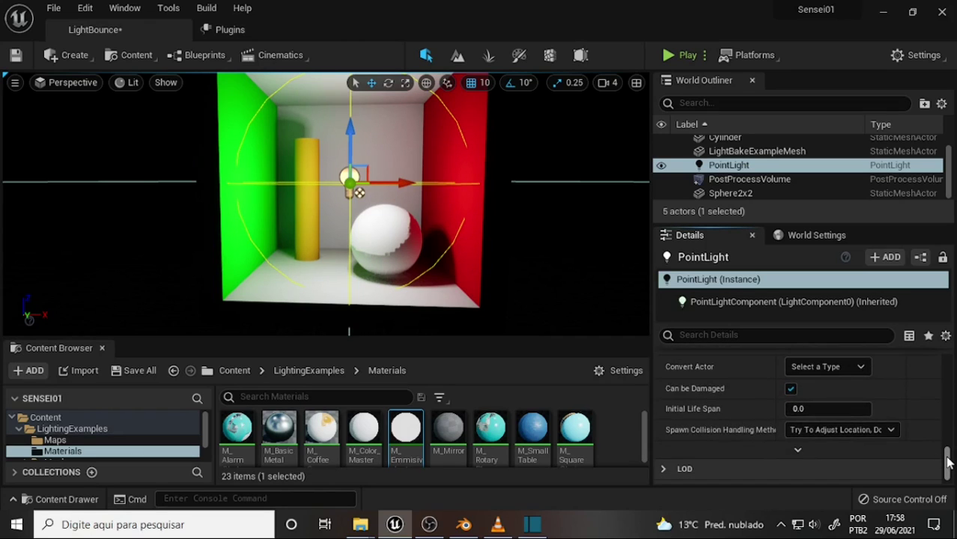
- Convert the point light to a SpotLight and raise it to the box ceiling
left_click(860, 367)
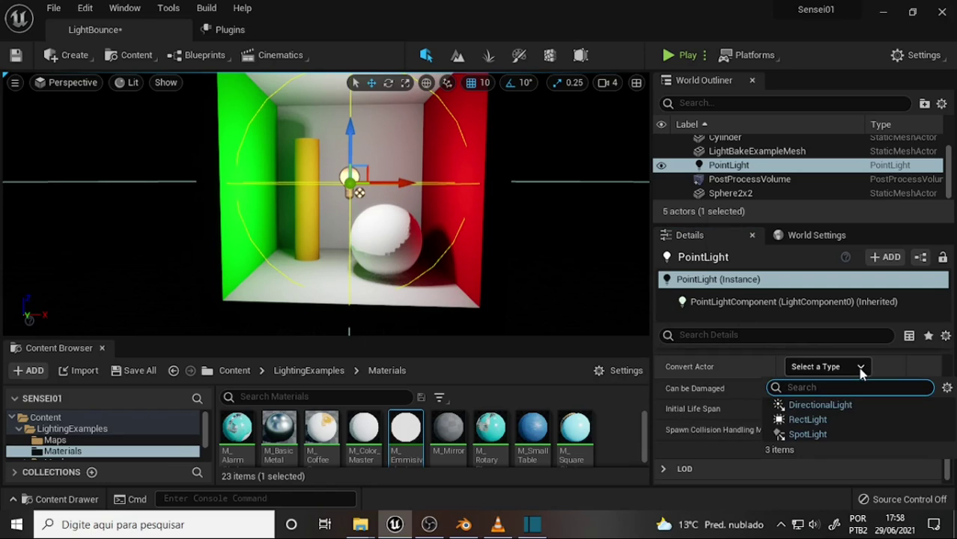
left_click(803, 434)
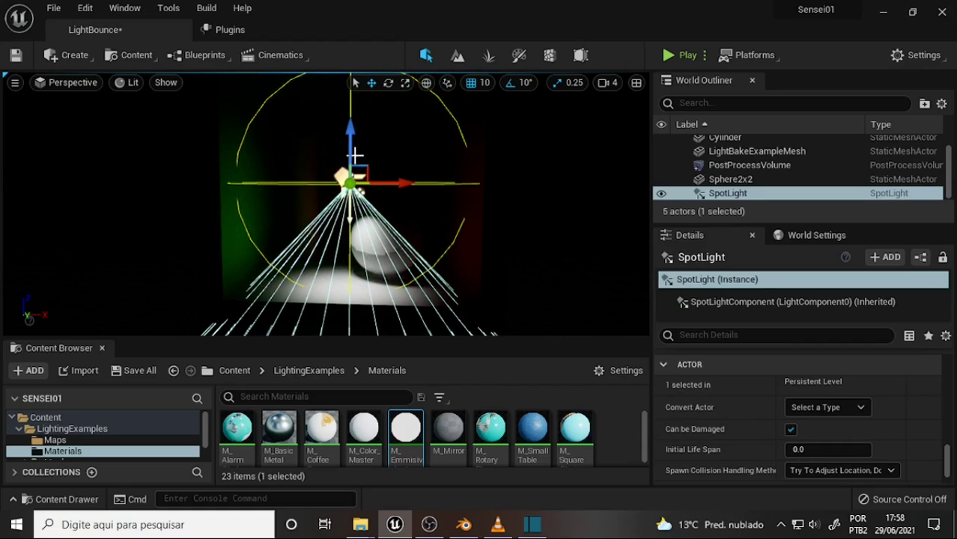
left_click_drag(355, 155, 355, 83)
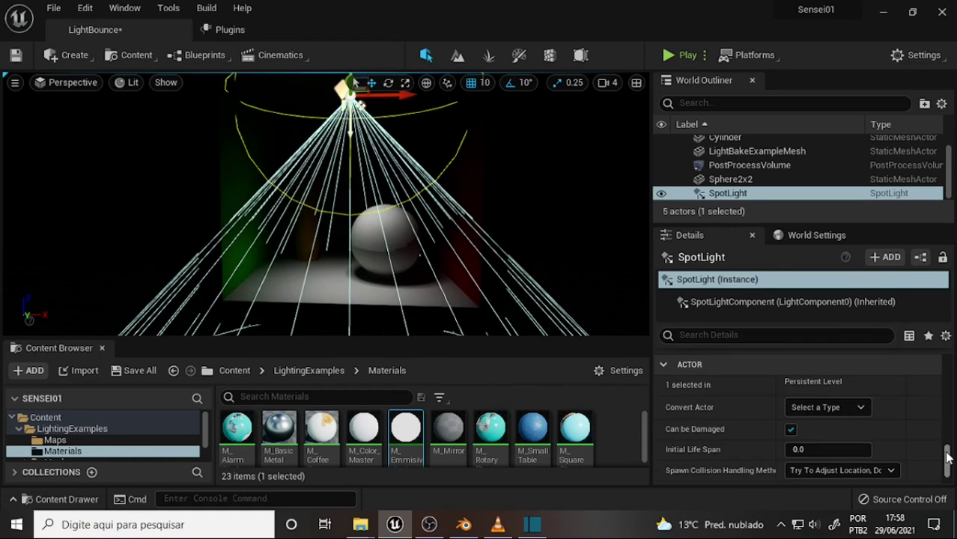
- Set the spot light's outer cone to about 51.56°, soft source radius 0.688, inner cone about 39.55°
left_click_drag(947, 457, 939, 380)
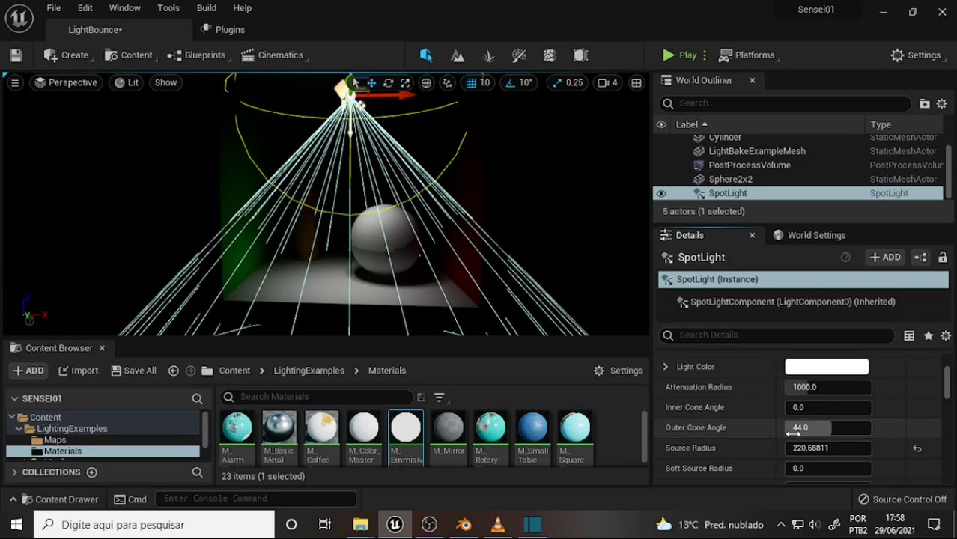
left_click_drag(824, 428, 847, 428)
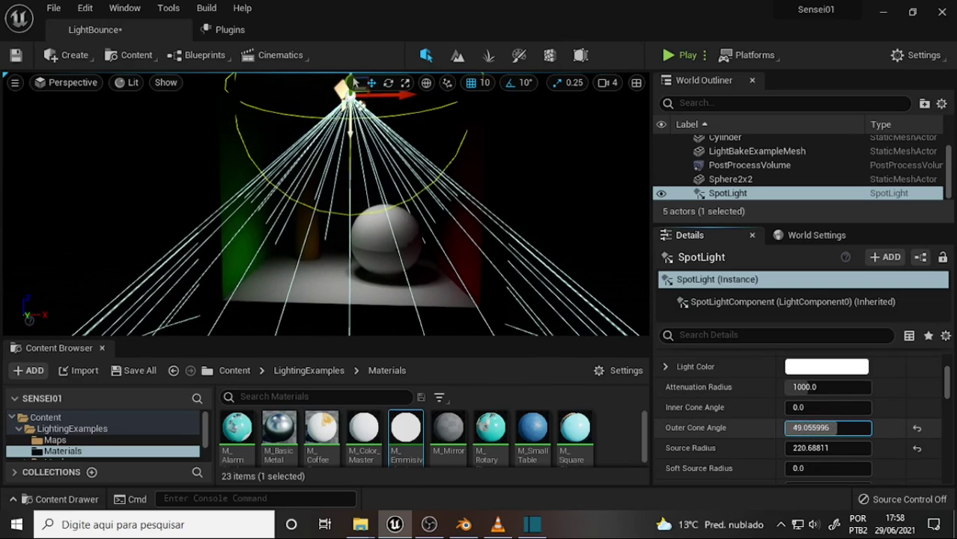
left_click(818, 468)
type("0.688")
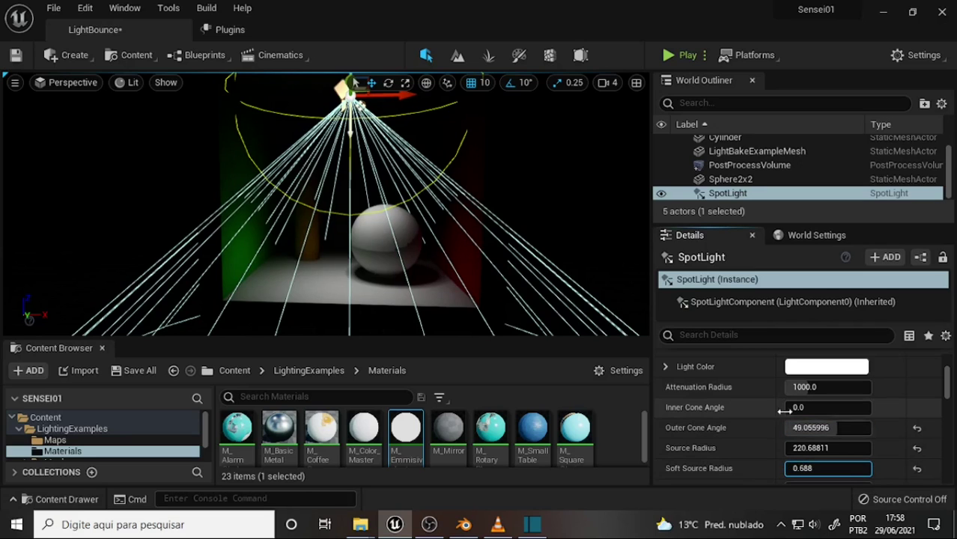
left_click_drag(809, 407, 857, 407)
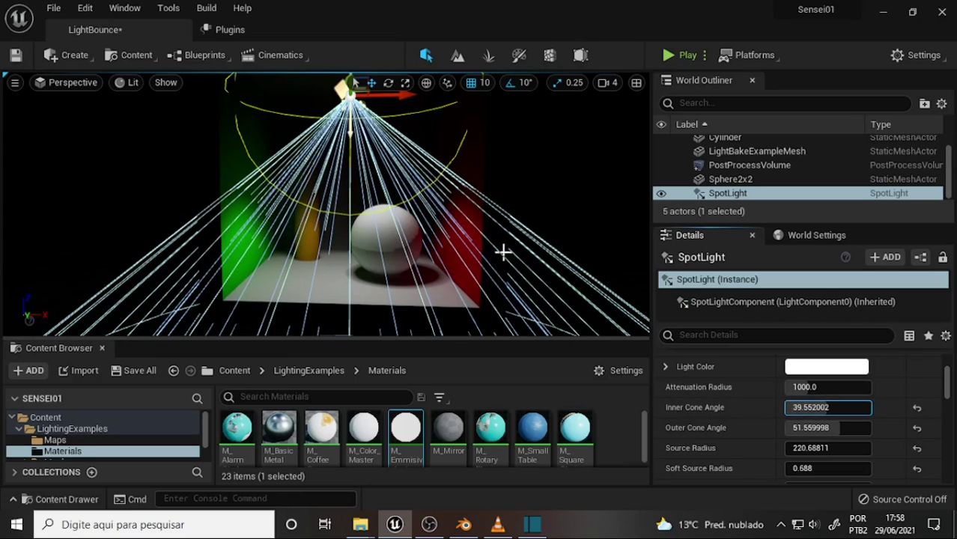
scroll(492, 210, "down", 2)
- Orbit around the box and adjust the spot light's height inside it
right_click_drag(444, 202, 460, 204)
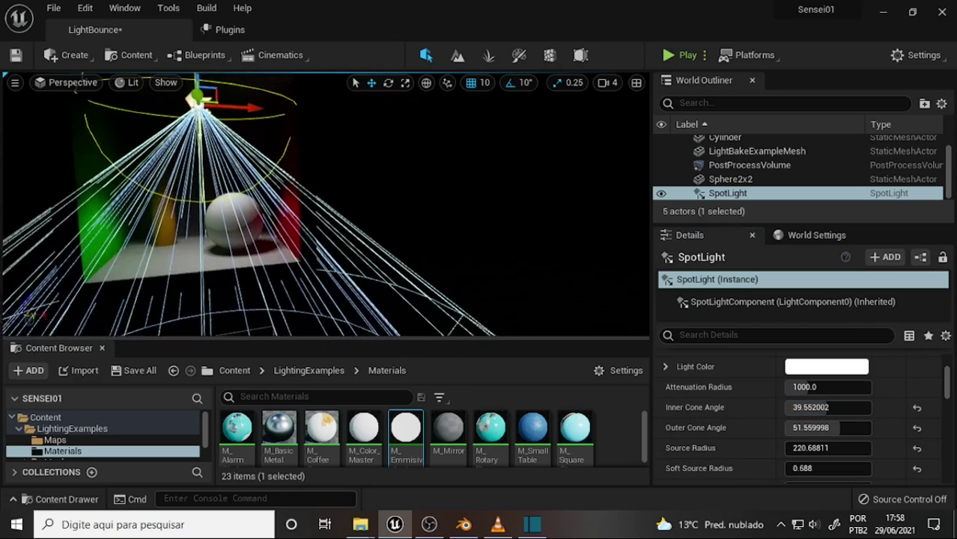
right_click_drag(325, 200, 341, 217)
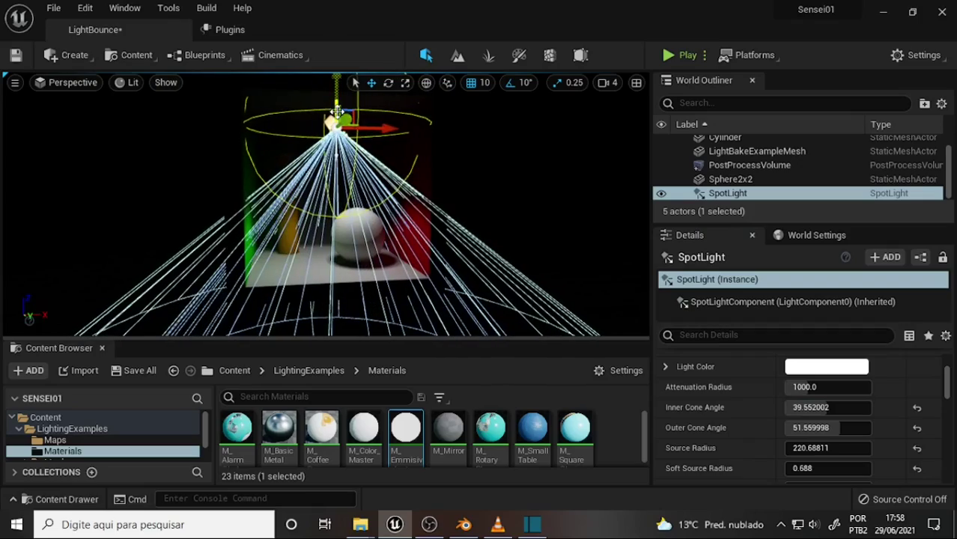
left_click_drag(336, 111, 334, 112)
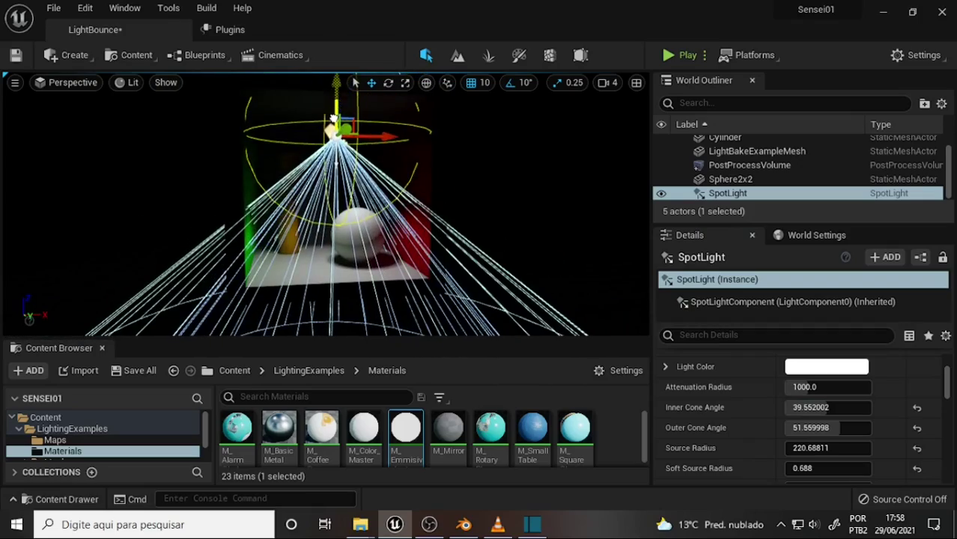
scroll(497, 164, "up", 2)
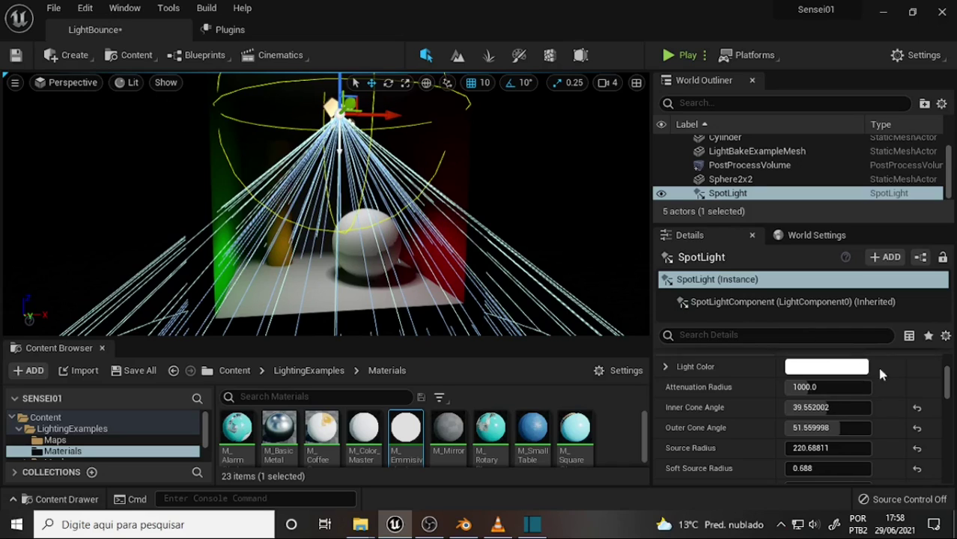
left_click_drag(948, 381, 951, 485)
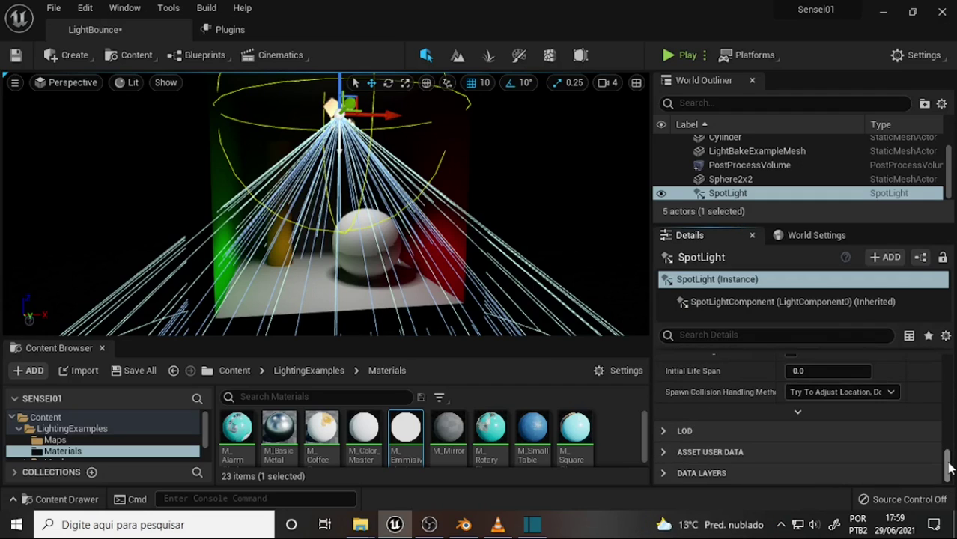
scroll(948, 458, "up", 2)
left_click(863, 412)
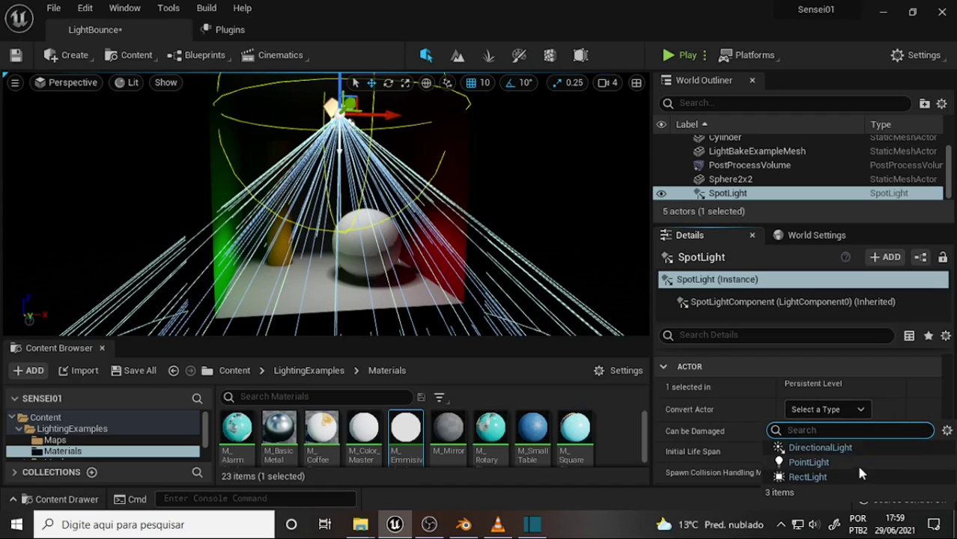
- Convert the spot light into a RectLight and rotate it to point straight down
left_click(808, 477)
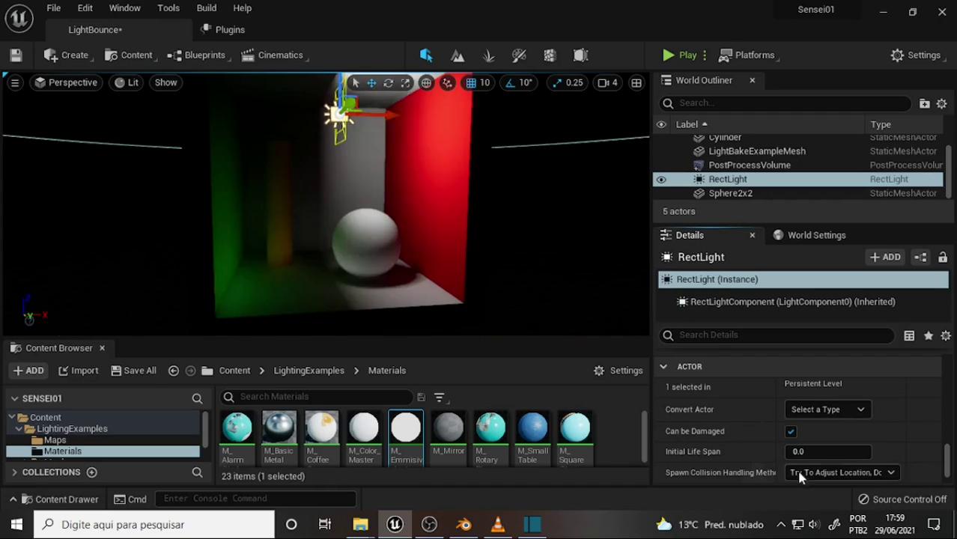
left_click(388, 82)
left_click_drag(325, 184, 344, 187)
mouse_move(416, 120)
left_mouse_down()
mouse_move(324, 197)
mouse_move(351, 231)
left_mouse_up()
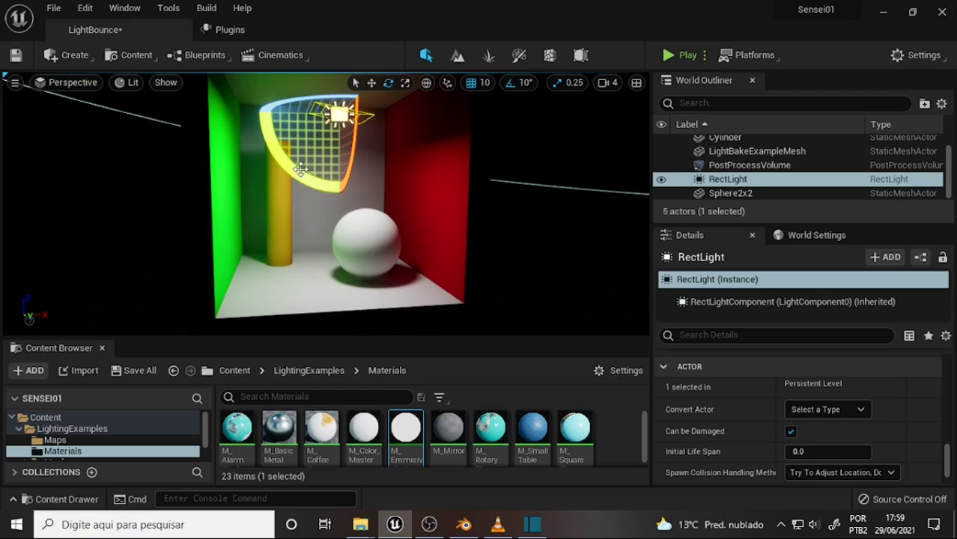
left_click_drag(288, 165, 396, 209)
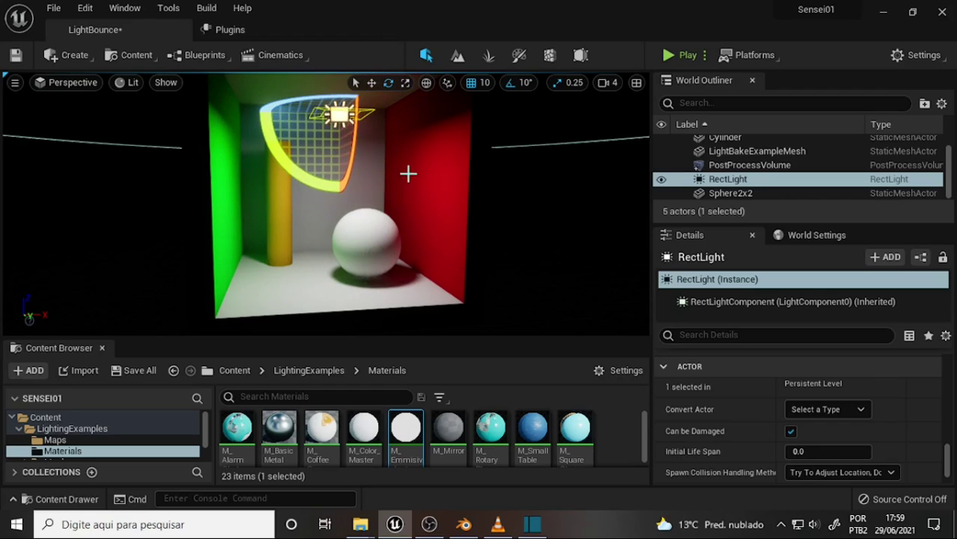
- Raise the rect light to just below the box's ceiling
left_click(372, 82)
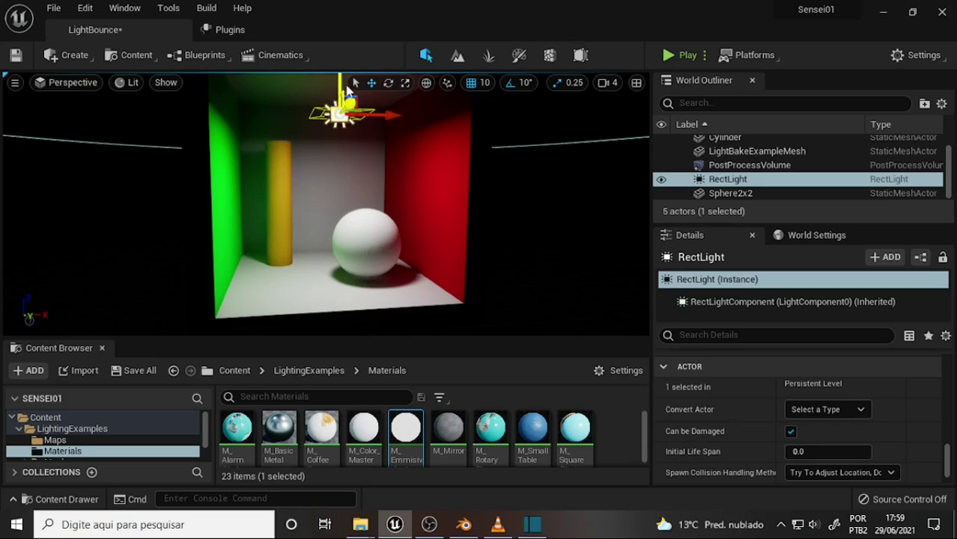
left_click_drag(341, 83, 340, 67)
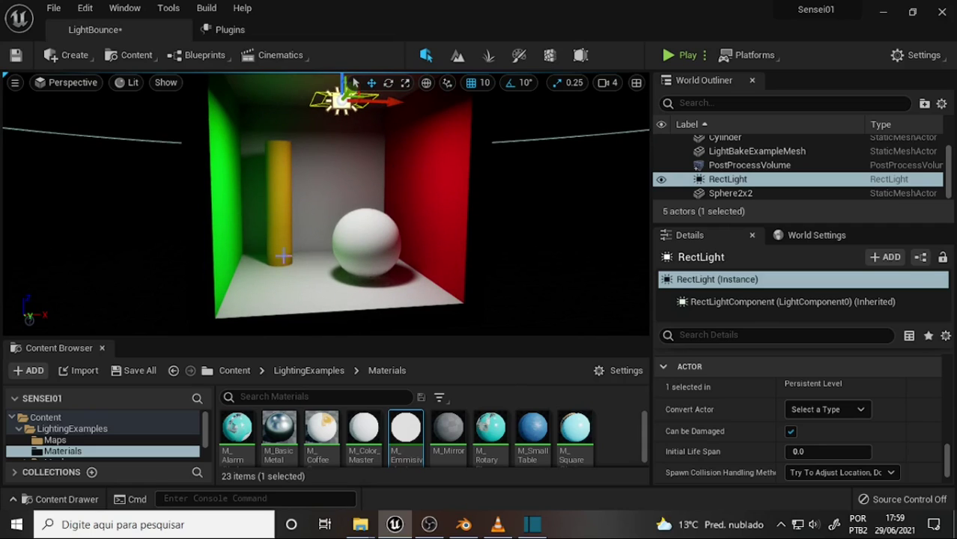
mouse_move(342, 87)
left_mouse_down()
mouse_move(344, 66)
mouse_move(328, 112)
mouse_move(346, 97)
left_mouse_up()
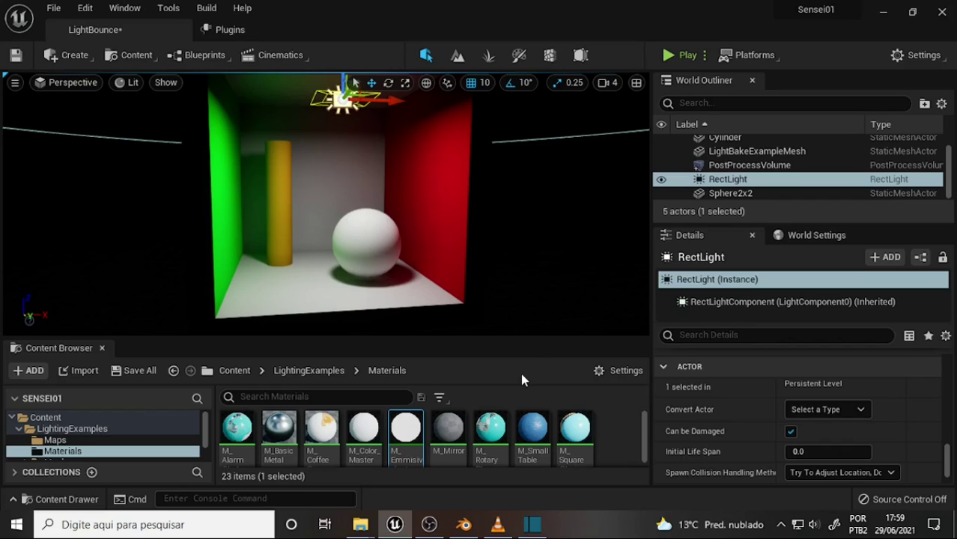
left_click(429, 524)
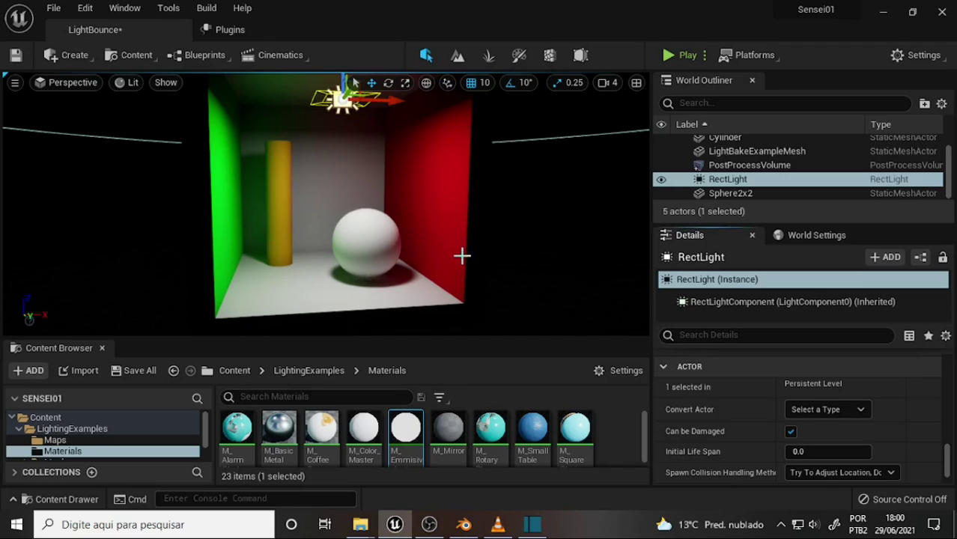
scroll(451, 193, "down", 3)
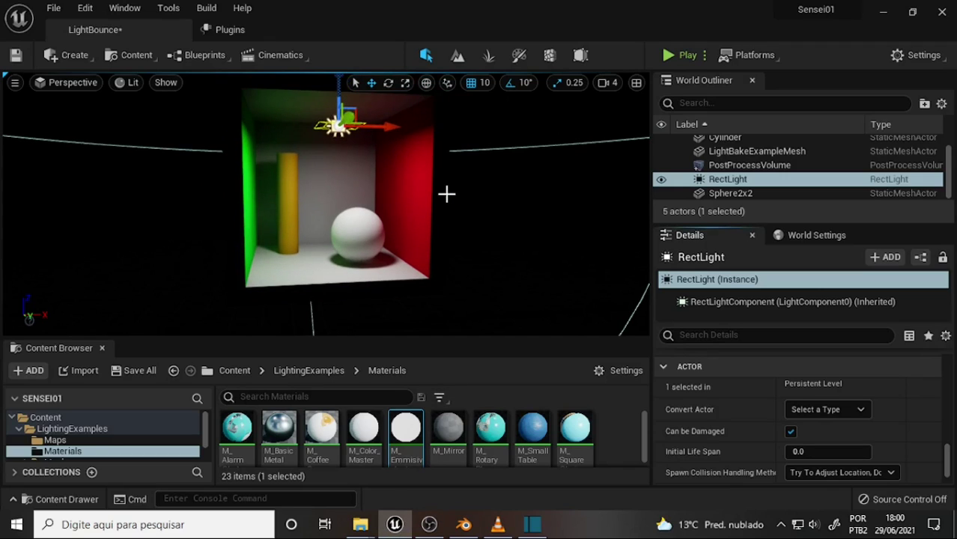
- Replace the rect light with a new Directional Light from the Lights menu
key("Delete")
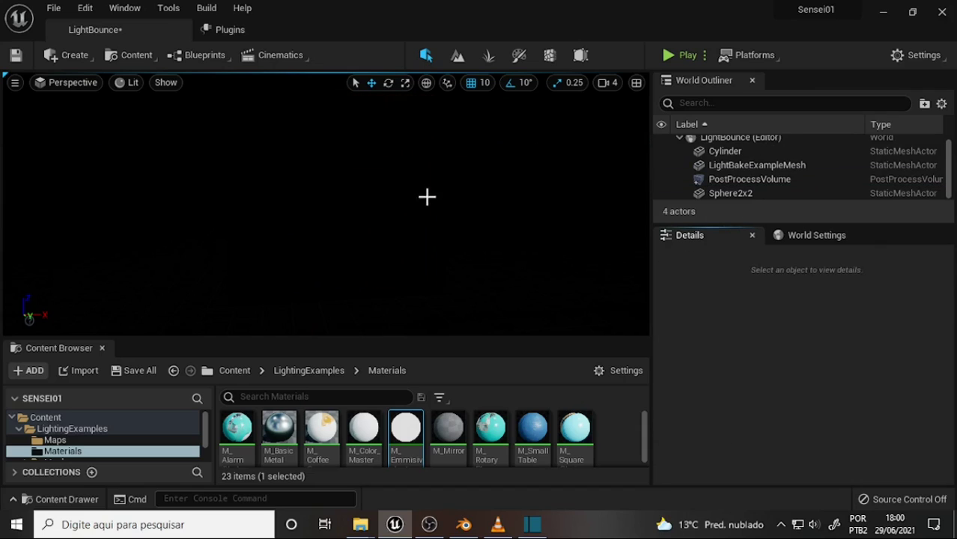
left_click(72, 55)
mouse_move(120, 100)
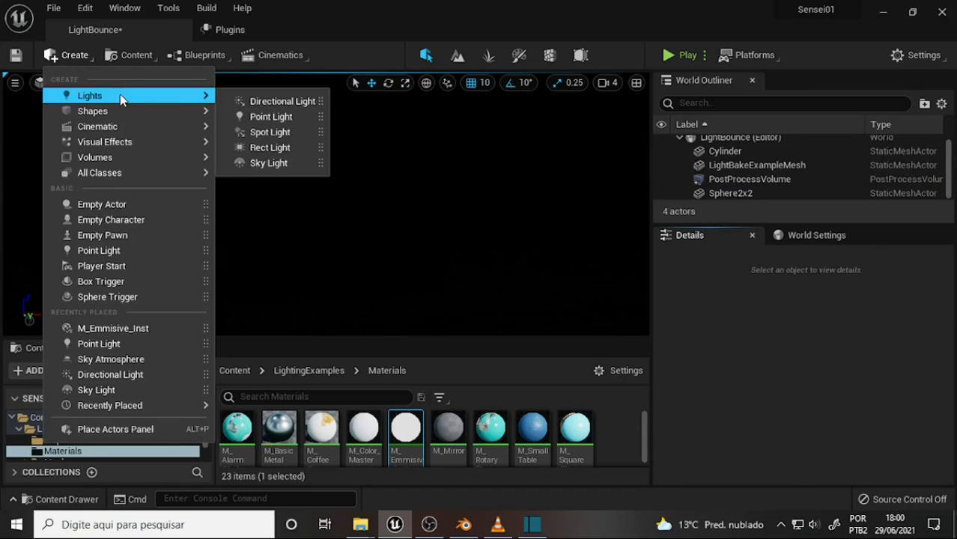
left_click(281, 101)
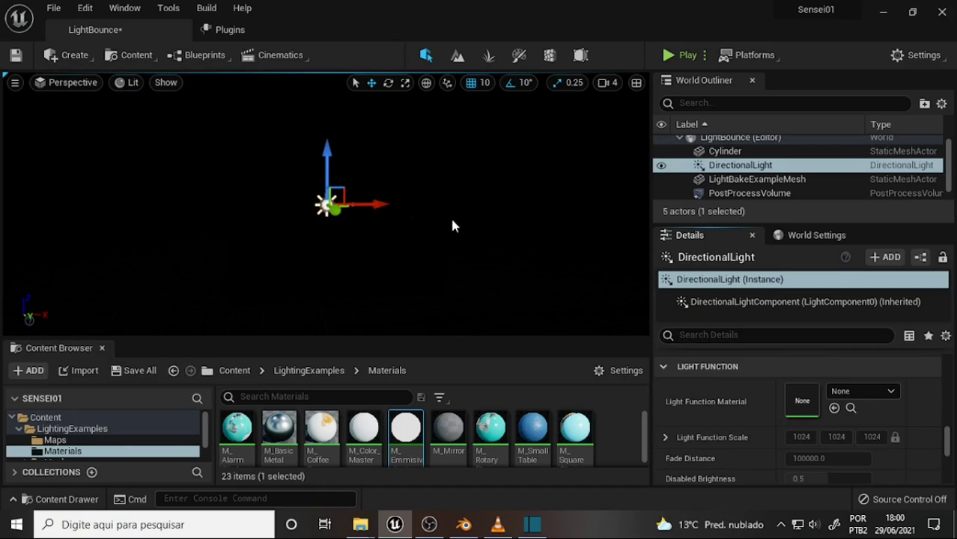
- Switch to local space and tilt the directional light
left_click(425, 85)
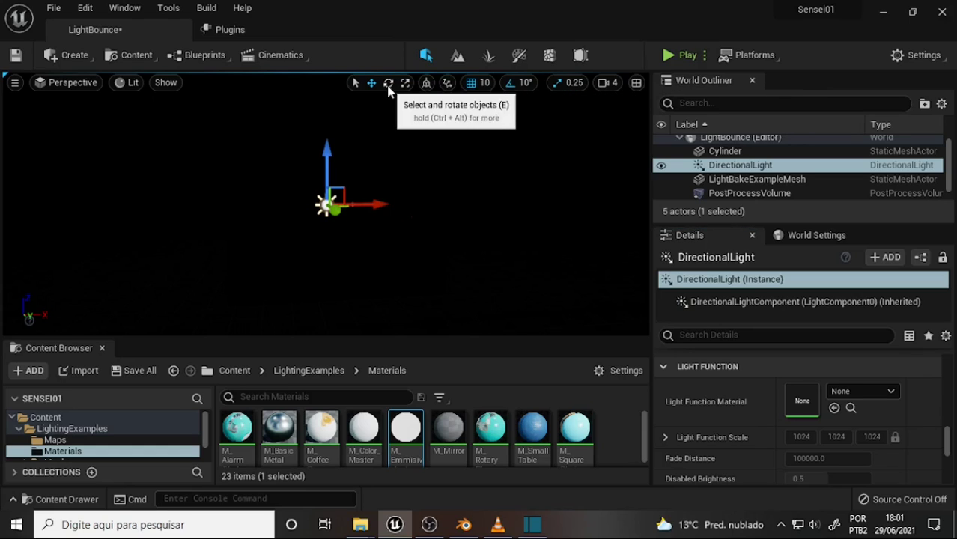
left_click(388, 83)
left_click_drag(330, 127, 339, 135)
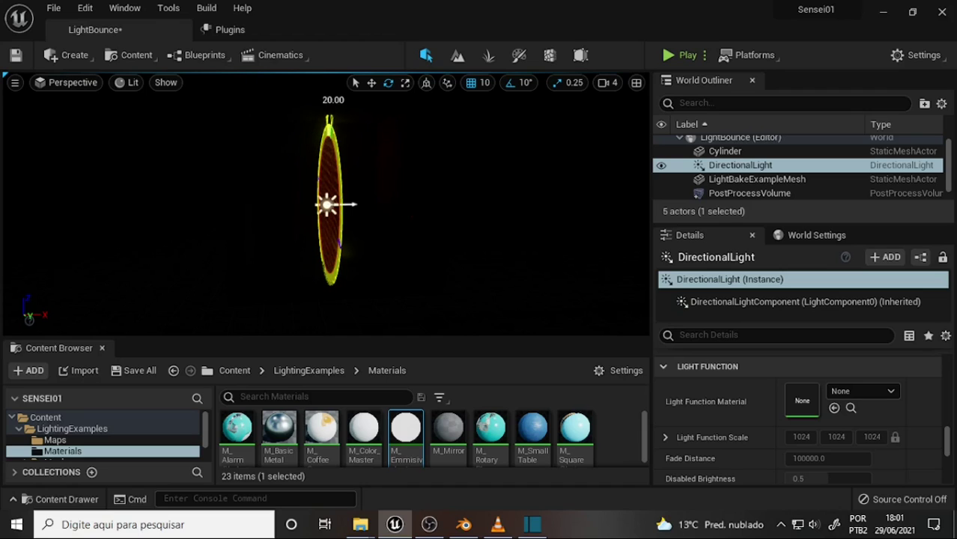
key("ctrl+z")
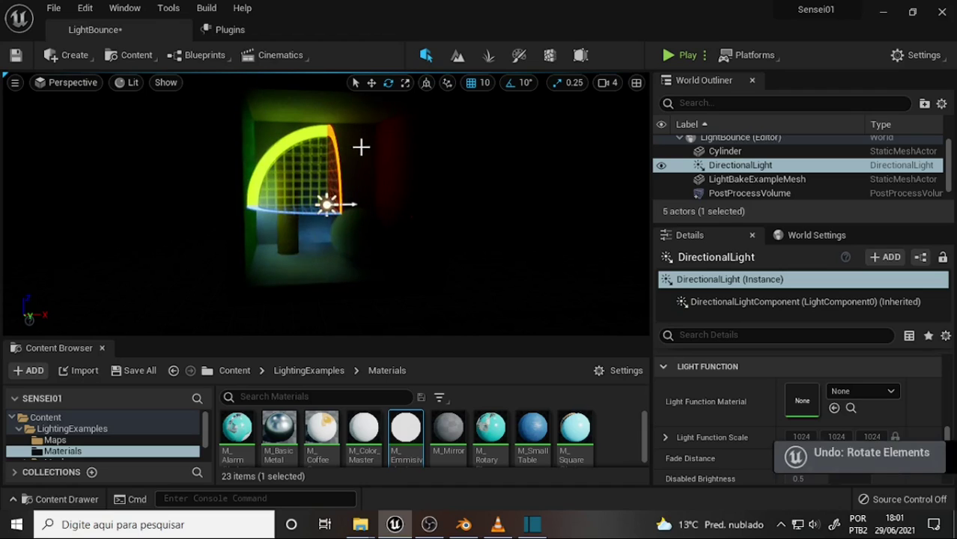
mouse_move(299, 131)
left_mouse_down()
mouse_move(277, 172)
mouse_move(279, 206)
mouse_move(408, 208)
left_mouse_up()
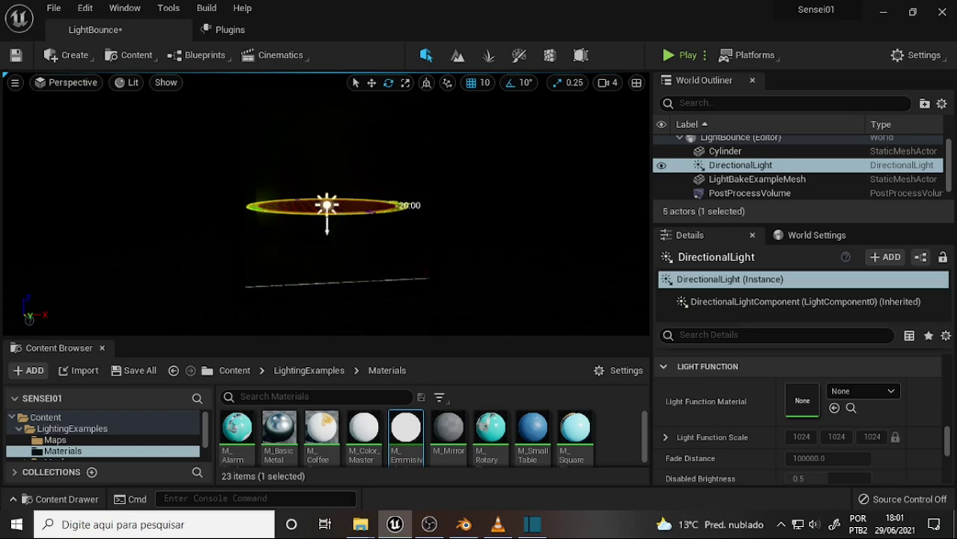
- Move the directional light up and right, then angle it down into the box
left_click(370, 82)
left_click_drag(329, 236, 329, 176)
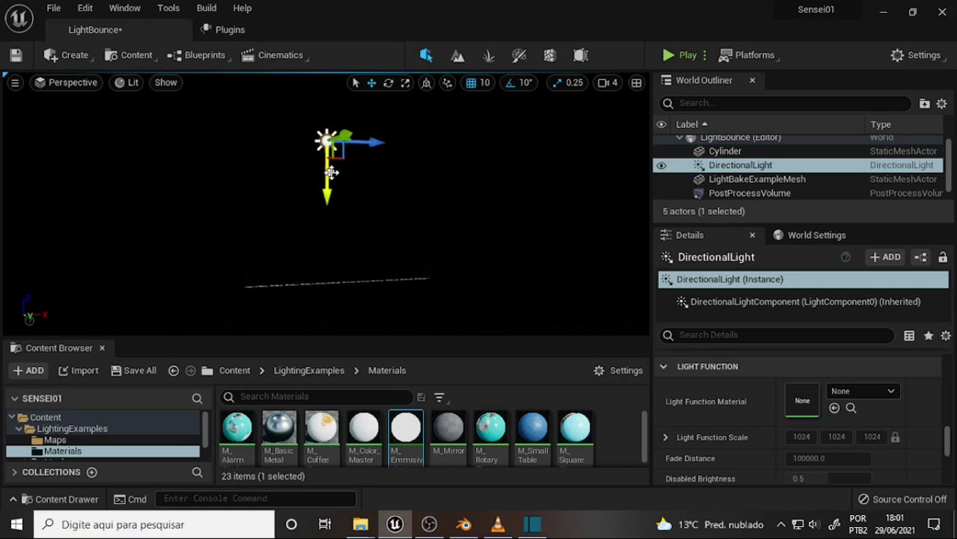
left_click_drag(344, 140, 477, 117)
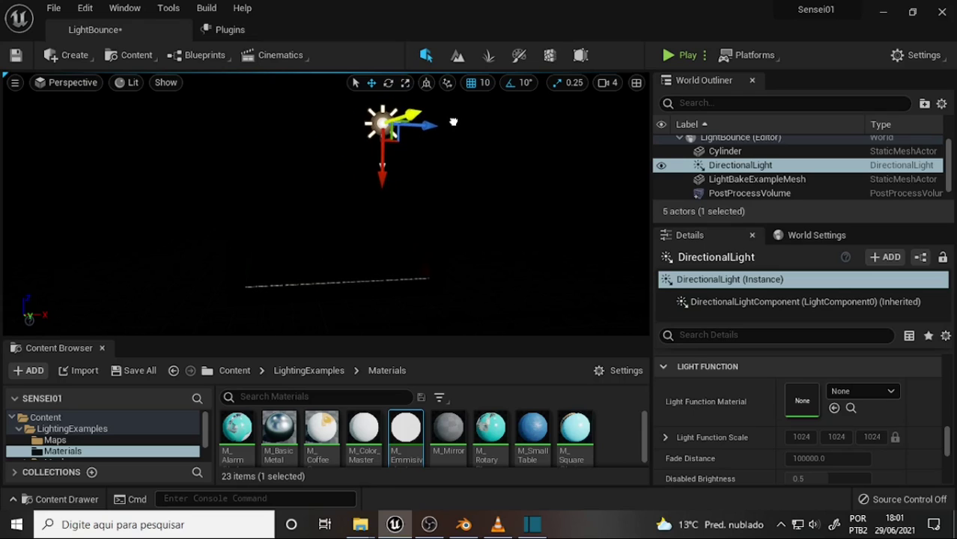
left_click(387, 83)
mouse_move(425, 138)
left_mouse_down()
mouse_move(420, 129)
mouse_move(362, 183)
mouse_move(524, 131)
left_mouse_up()
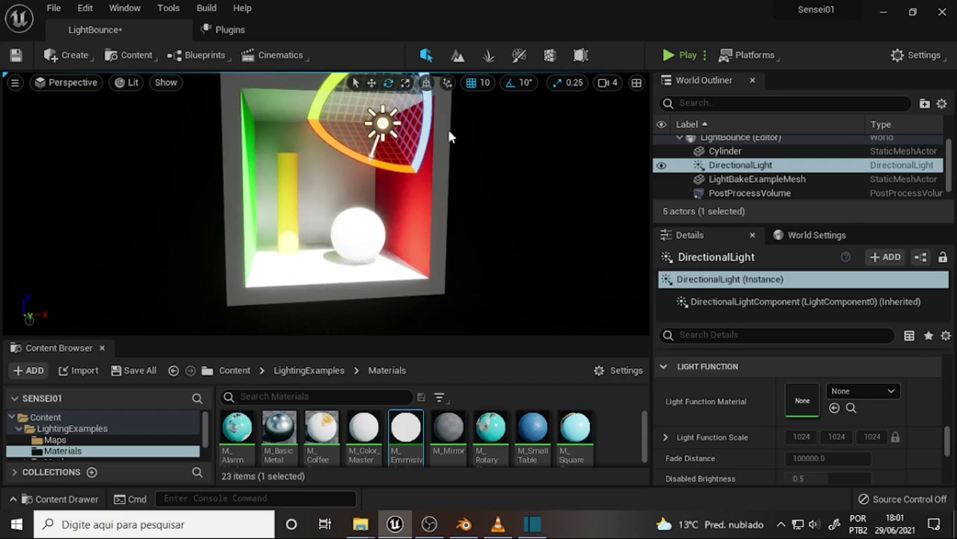
- Tilt the directional light further into the box, toggling between world and local axes
left_click_drag(348, 155, 446, 158)
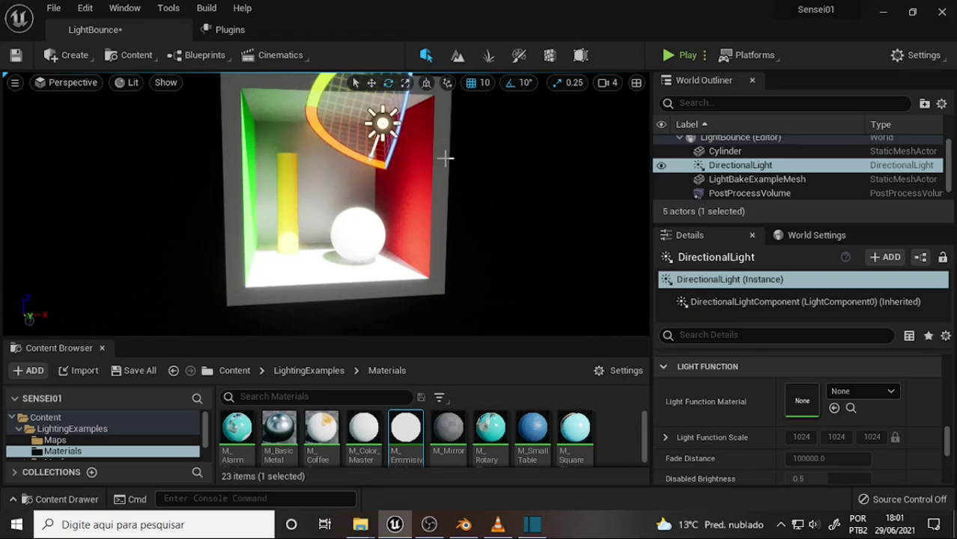
mouse_move(318, 99)
left_mouse_down()
mouse_move(356, 182)
mouse_move(419, 173)
mouse_move(397, 182)
left_mouse_up()
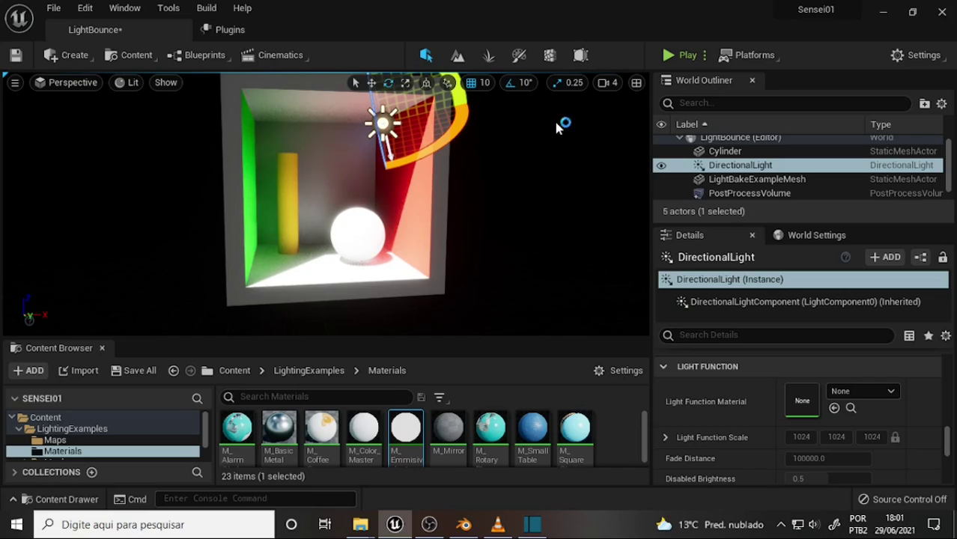
left_click(426, 88)
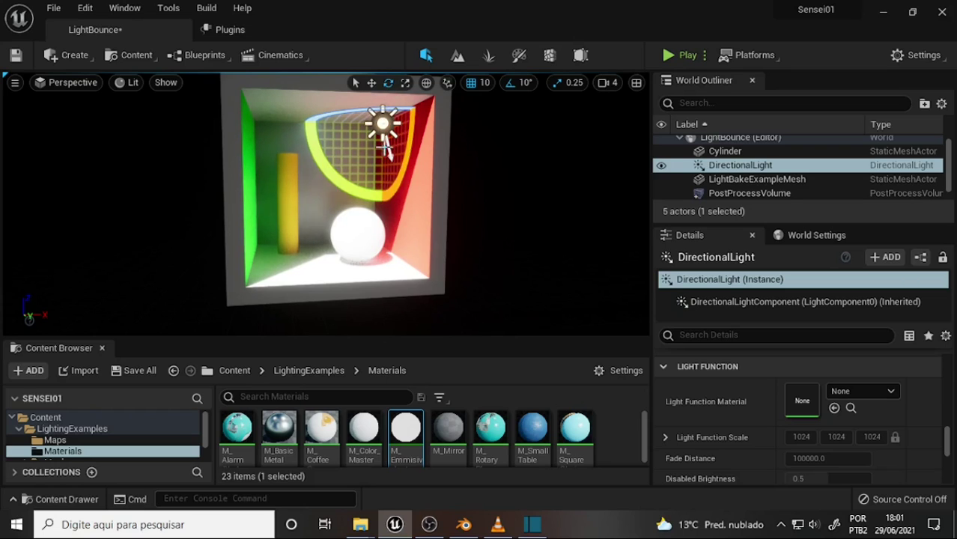
mouse_move(414, 140)
left_mouse_down()
mouse_move(449, 171)
mouse_move(458, 126)
mouse_move(384, 210)
left_mouse_up()
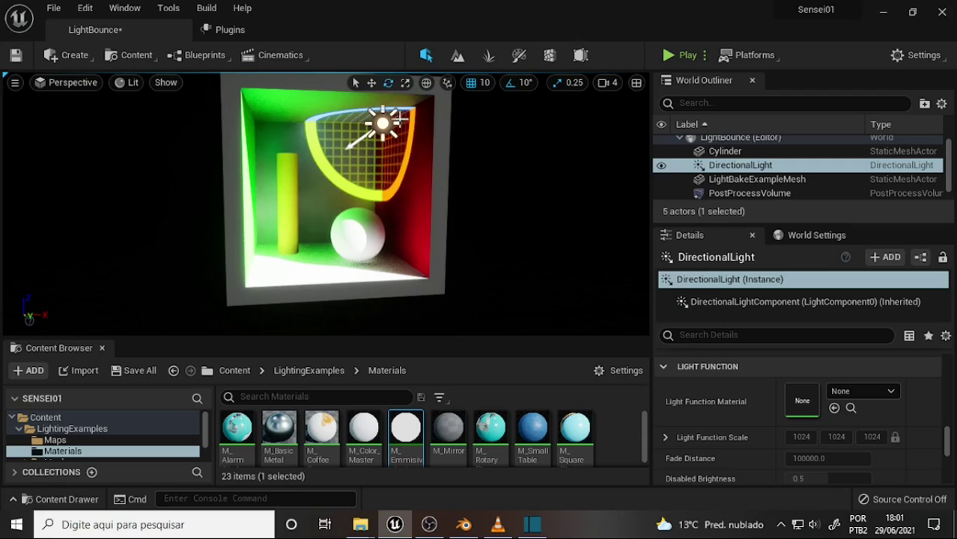
- Reposition the light above the box and settle its angle onto the red wall and floor
left_click(371, 83)
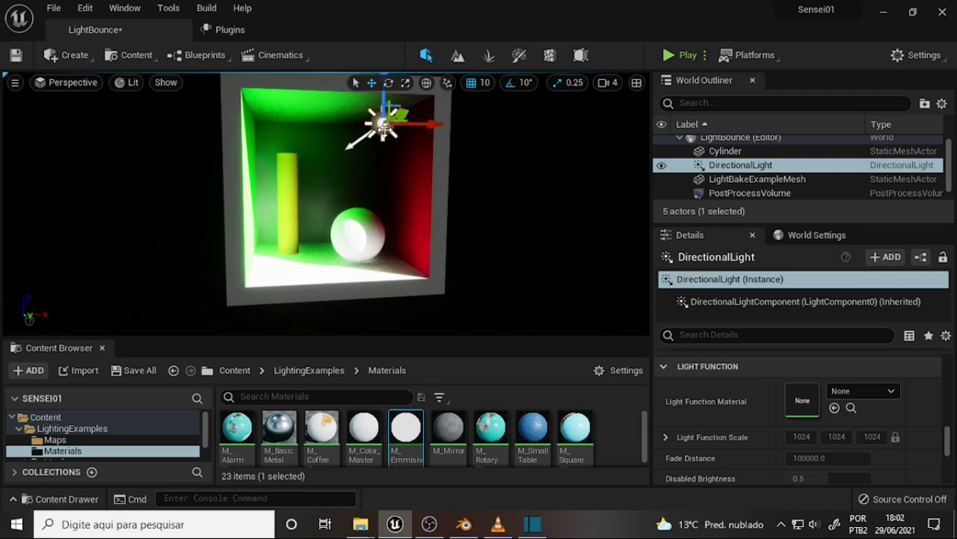
mouse_move(384, 128)
left_mouse_down()
mouse_move(467, 90)
mouse_move(439, 95)
mouse_move(431, 140)
mouse_move(407, 135)
left_mouse_up()
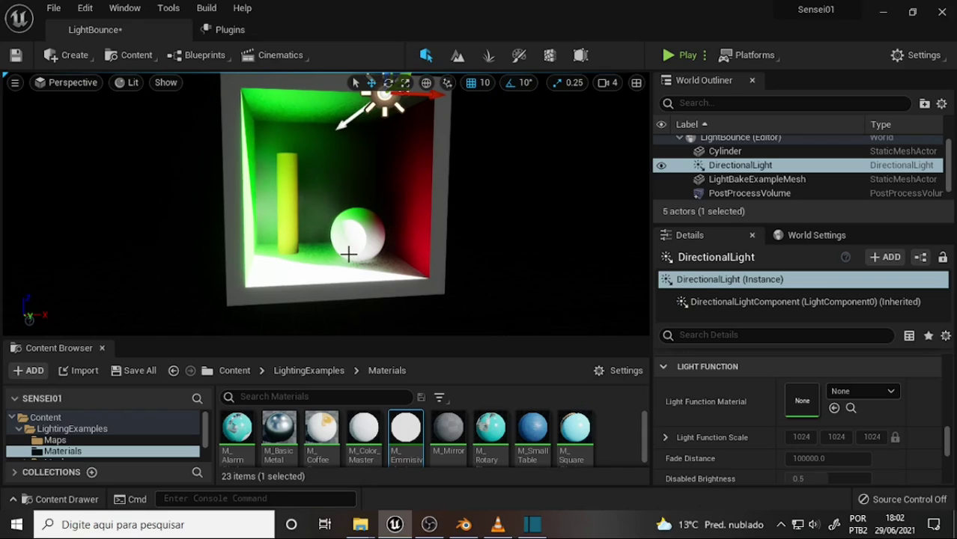
left_click(388, 82)
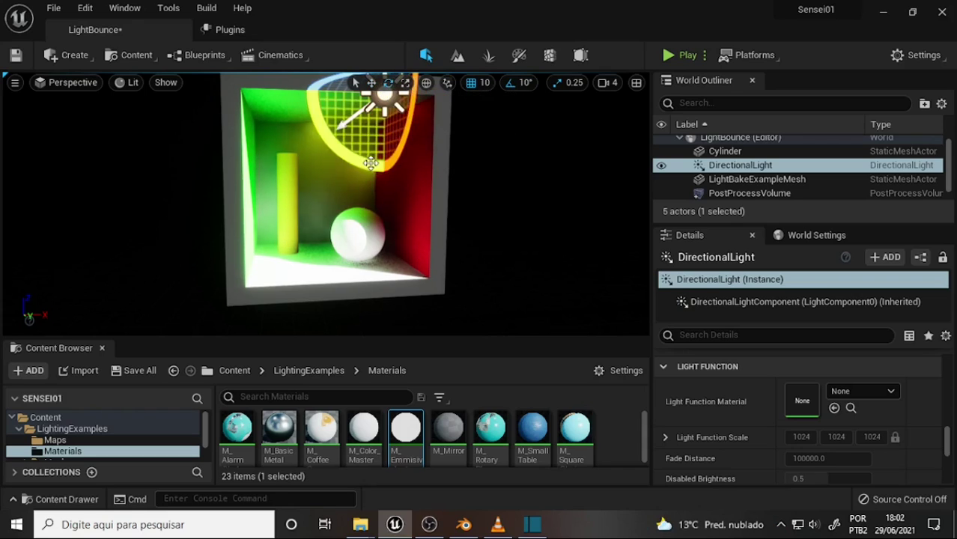
mouse_move(370, 163)
left_mouse_down()
mouse_move(286, 132)
mouse_move(468, 118)
left_mouse_up()
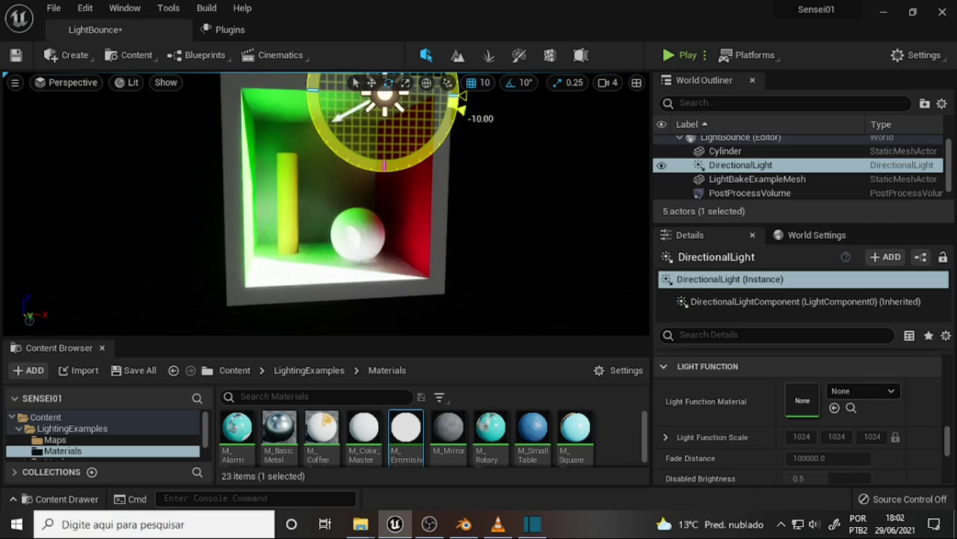
left_click_drag(465, 112, 608, 272)
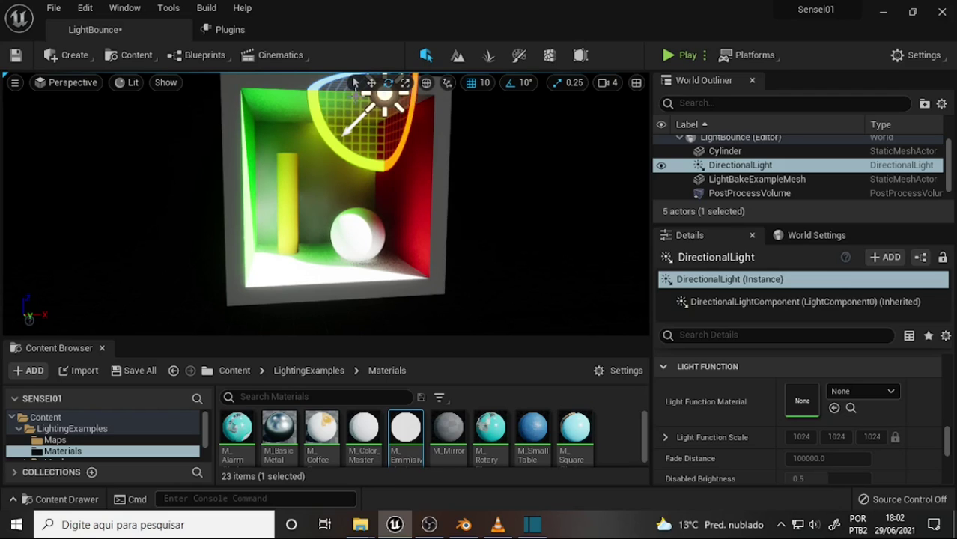
mouse_move(338, 85)
left_mouse_down()
mouse_move(449, 105)
mouse_move(314, 78)
mouse_move(456, 105)
mouse_move(268, 86)
mouse_move(392, 151)
left_mouse_up()
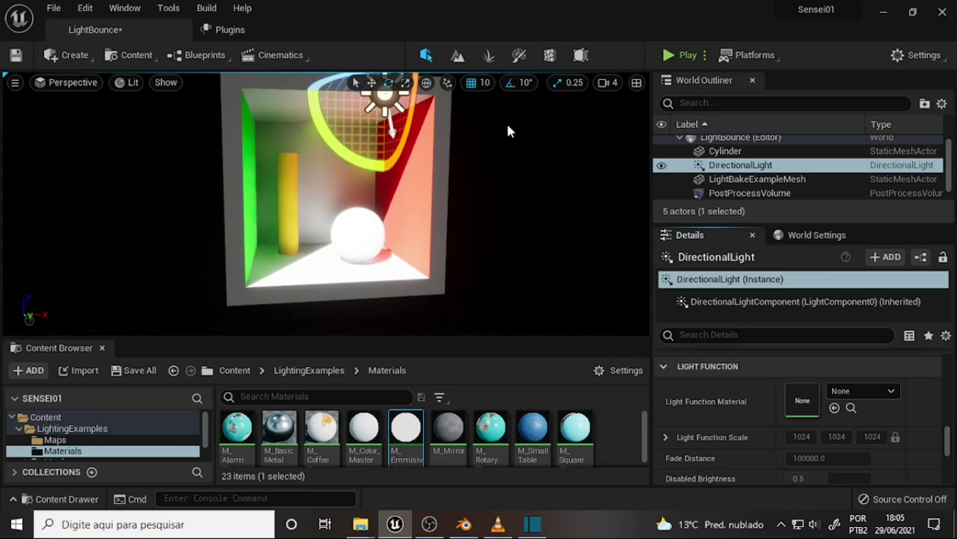
right_click_drag(507, 131, 479, 98)
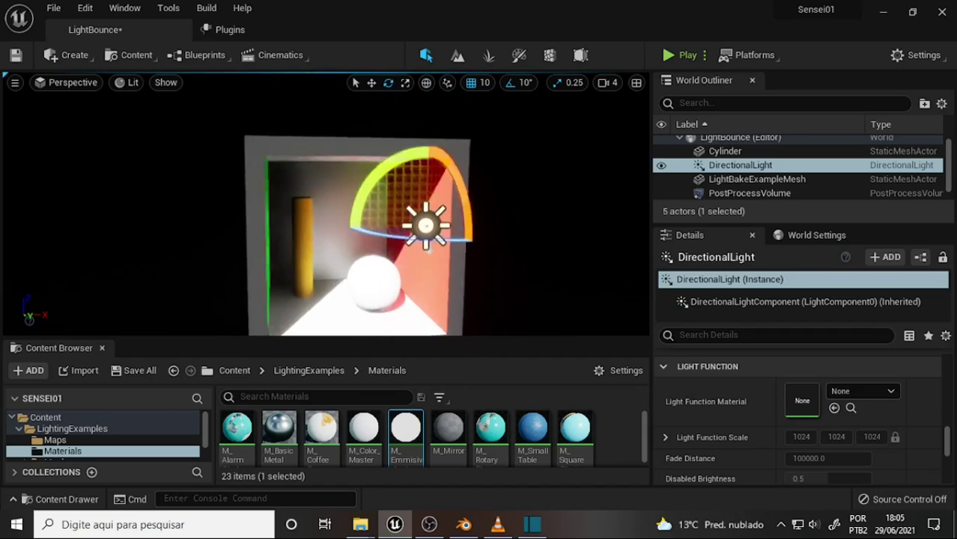
left_click_drag(507, 131, 508, 129)
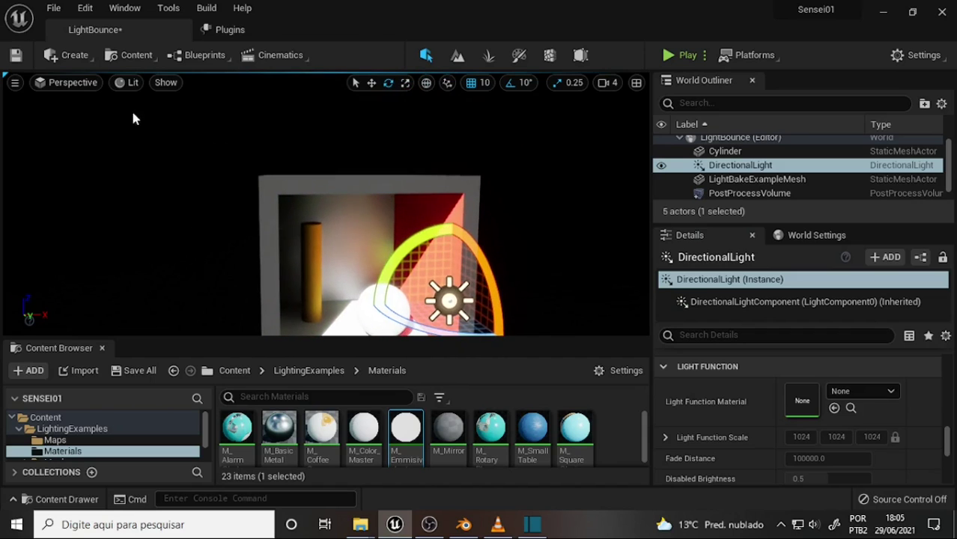
- Add a Sky Light and move it up and over the top of the box
left_click(72, 55)
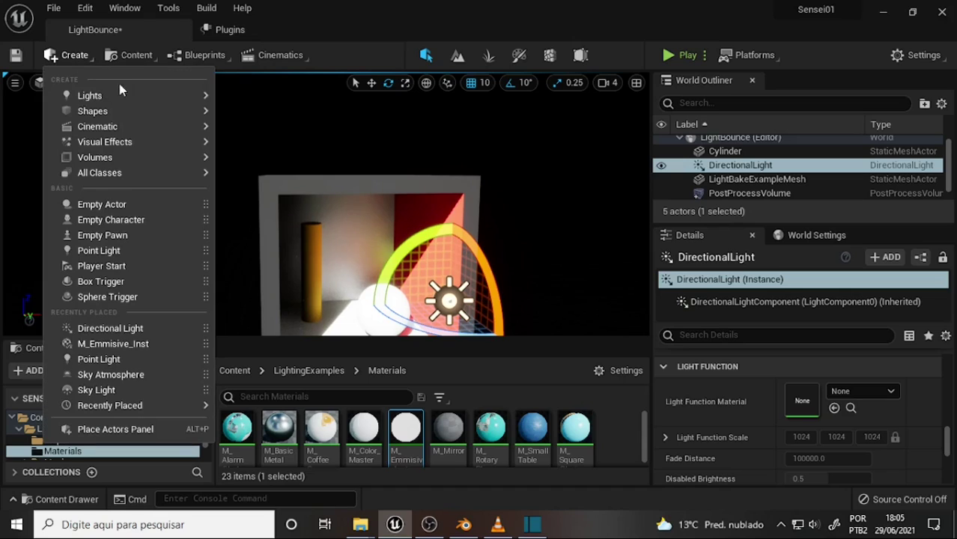
mouse_move(120, 95)
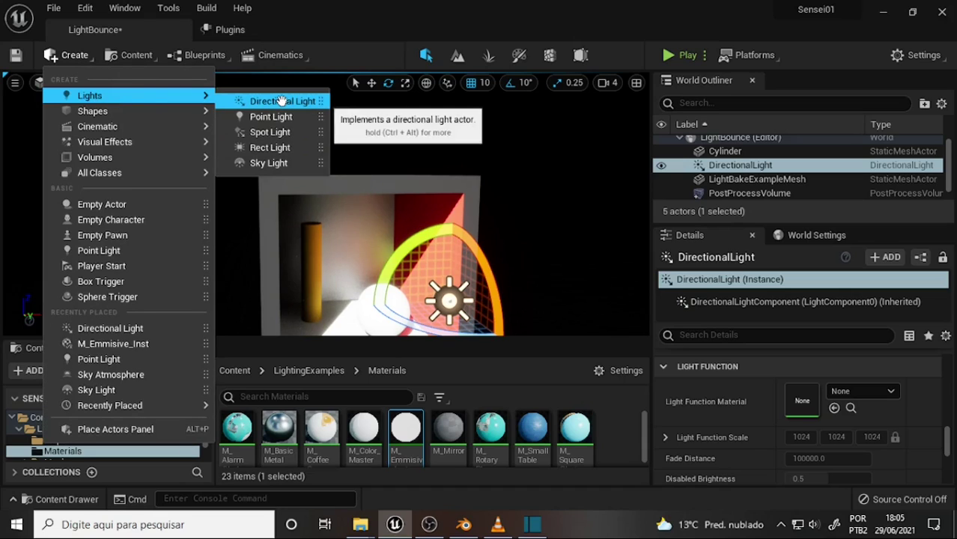
left_click(264, 163)
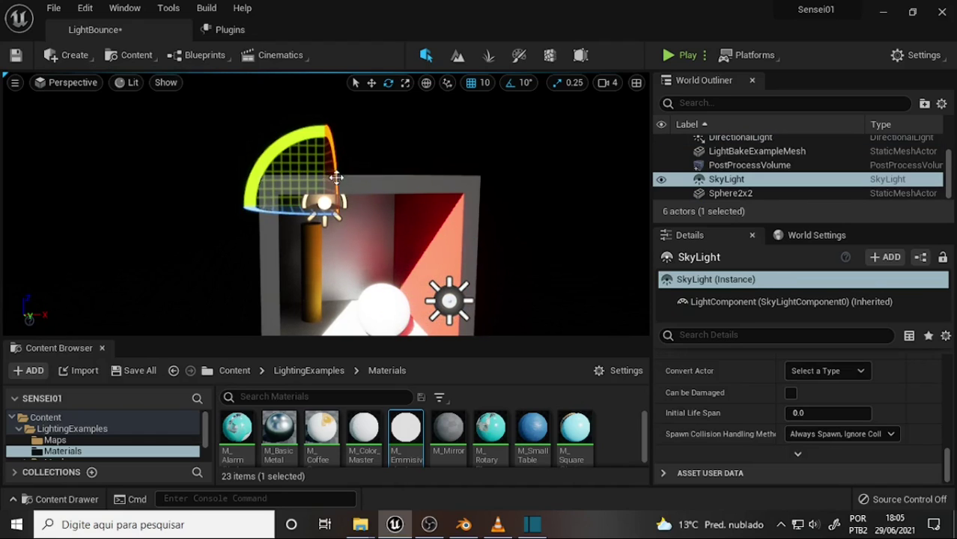
left_click(370, 83)
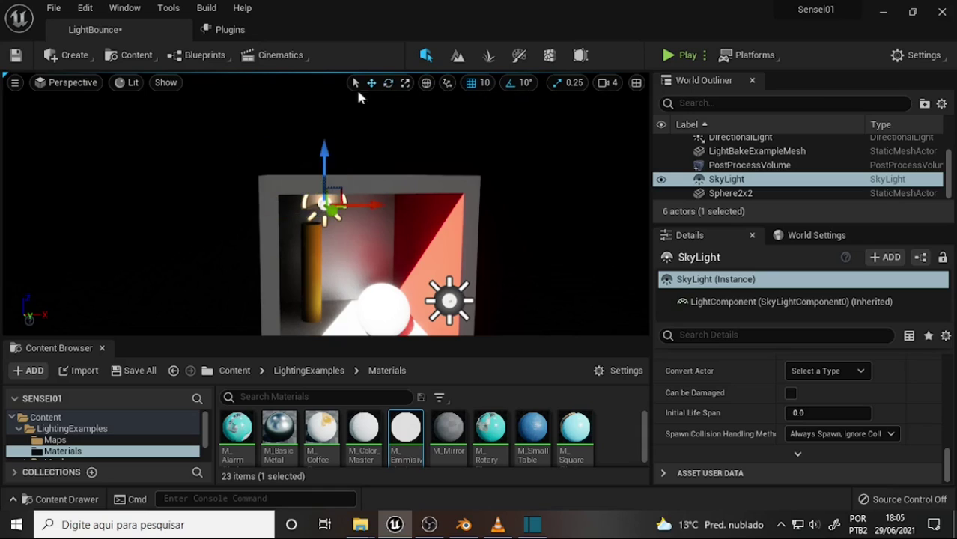
left_click_drag(323, 161, 324, 75)
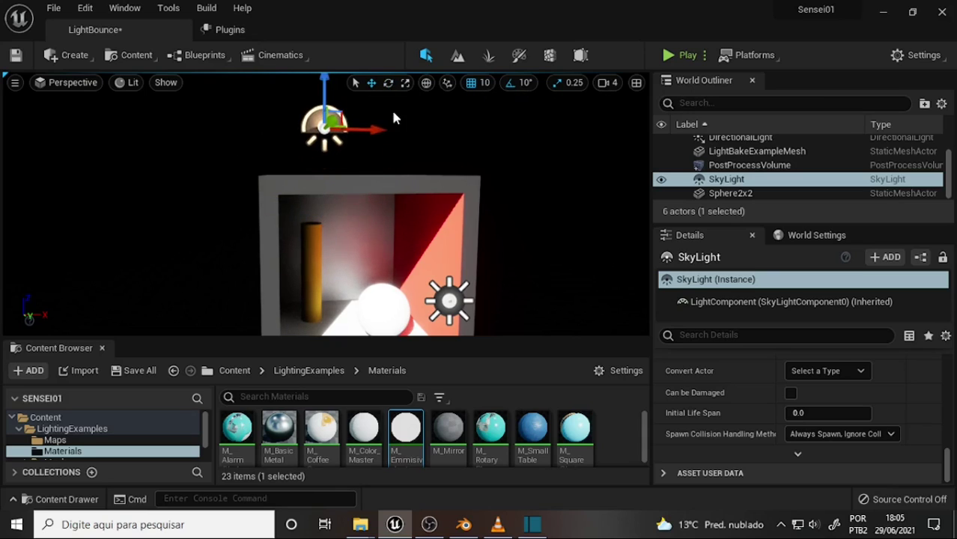
mouse_move(361, 123)
left_mouse_down()
mouse_move(447, 133)
mouse_move(407, 132)
left_mouse_up()
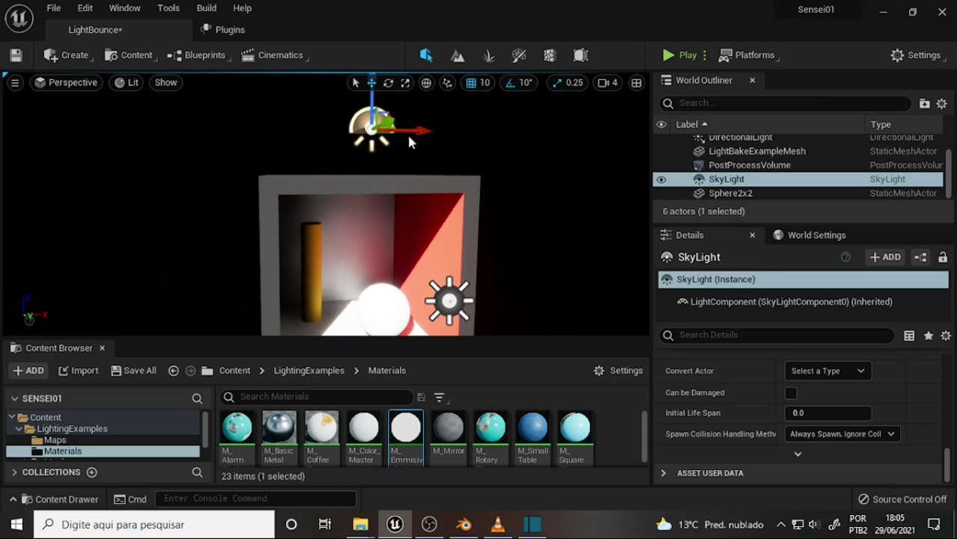
left_click_drag(373, 101, 373, 116)
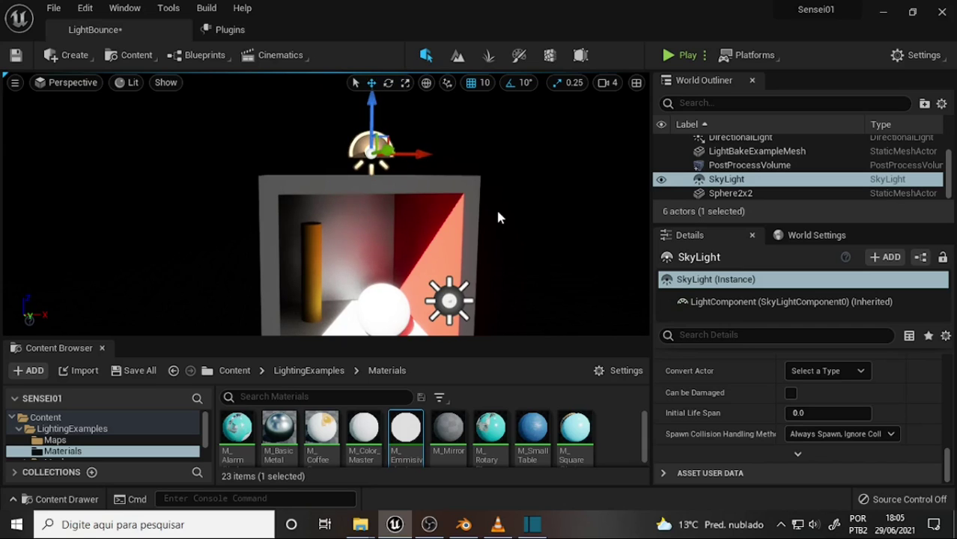
mouse_move(499, 204)
right_mouse_down()
mouse_move(516, 217)
mouse_move(509, 208)
mouse_move(536, 210)
right_mouse_up()
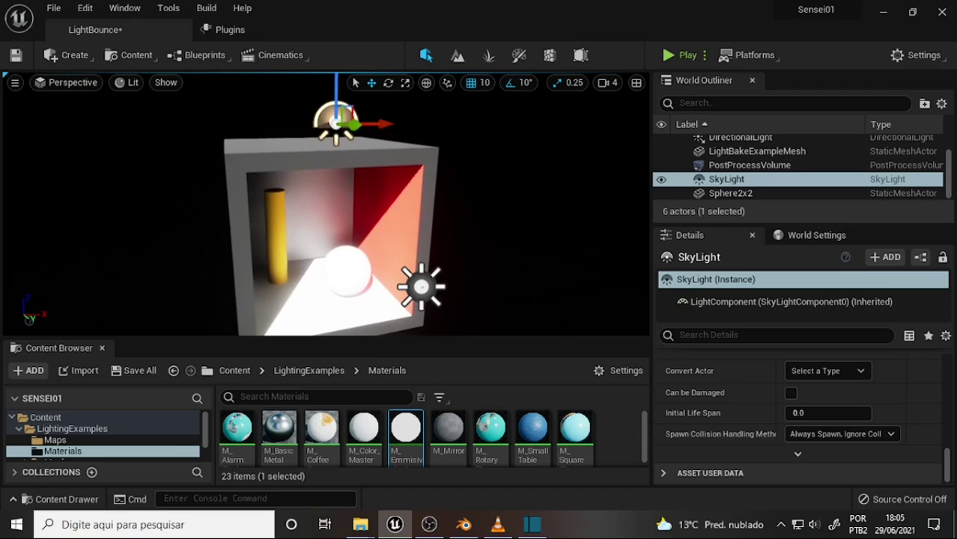
- Dolly the view back and lower the SkyLight to rest just above the box top
scroll(504, 221, "down", 2)
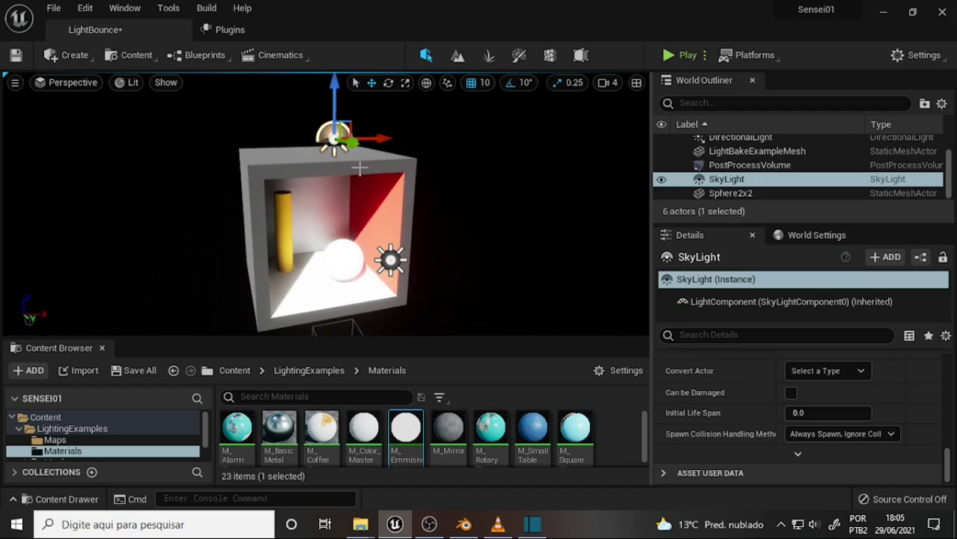
mouse_move(329, 112)
left_mouse_down()
mouse_move(323, 179)
mouse_move(317, 101)
left_mouse_up()
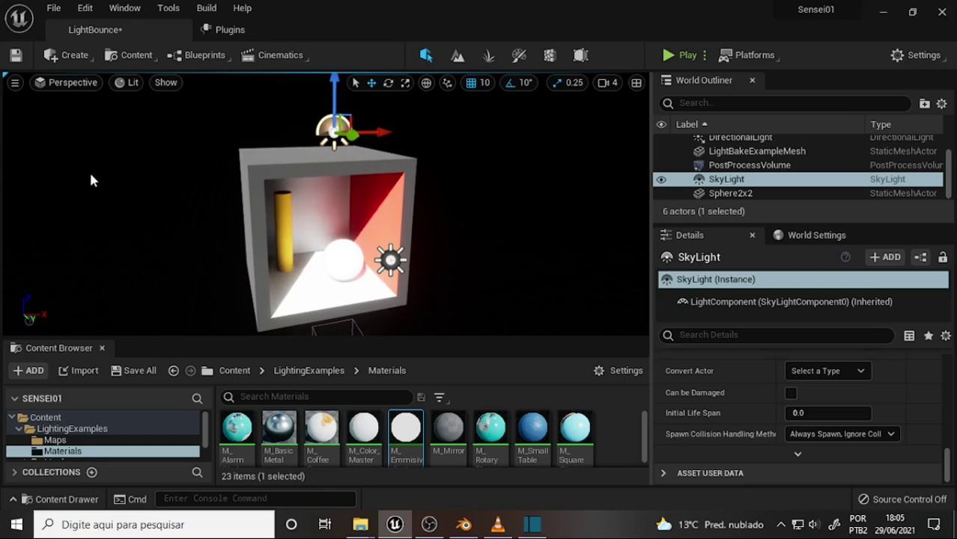